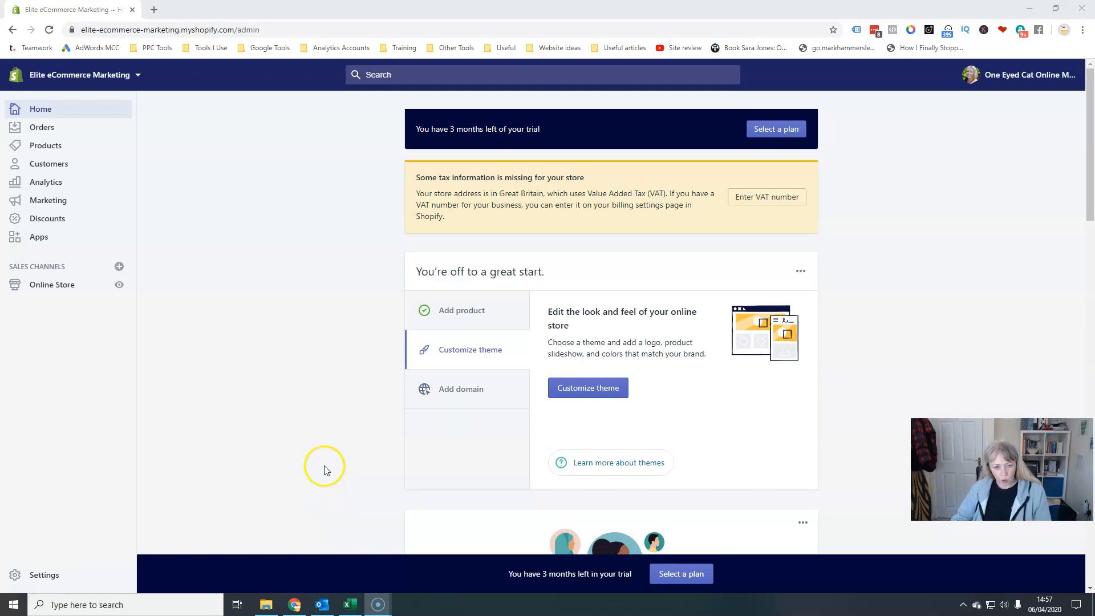
# Go to the store's shipping settings and open the general shipping rates for management.
pyautogui.click(34, 577)
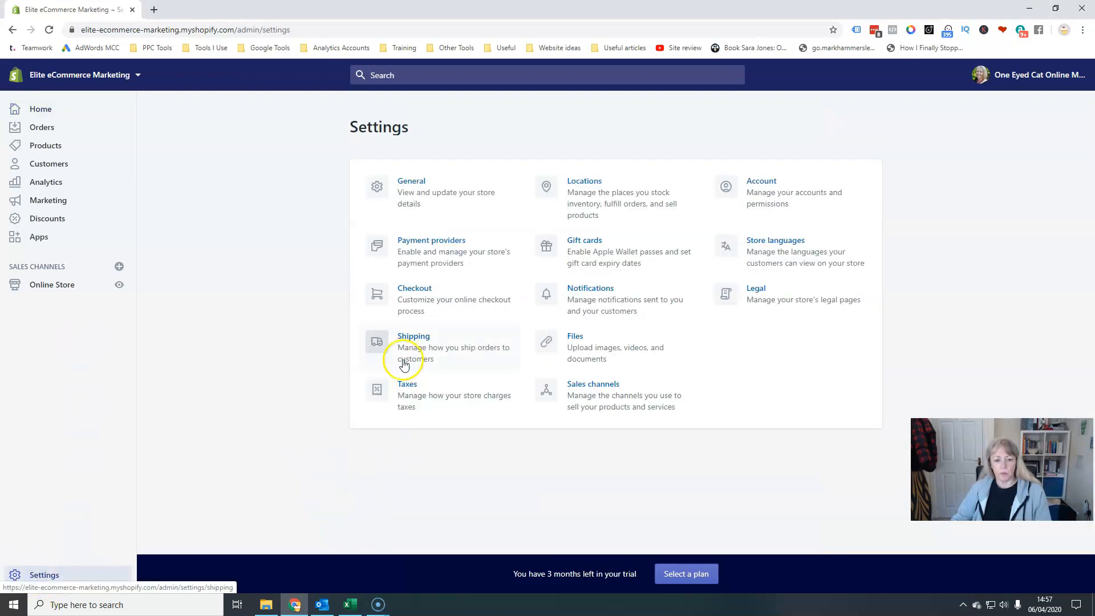
pyautogui.click(385, 340)
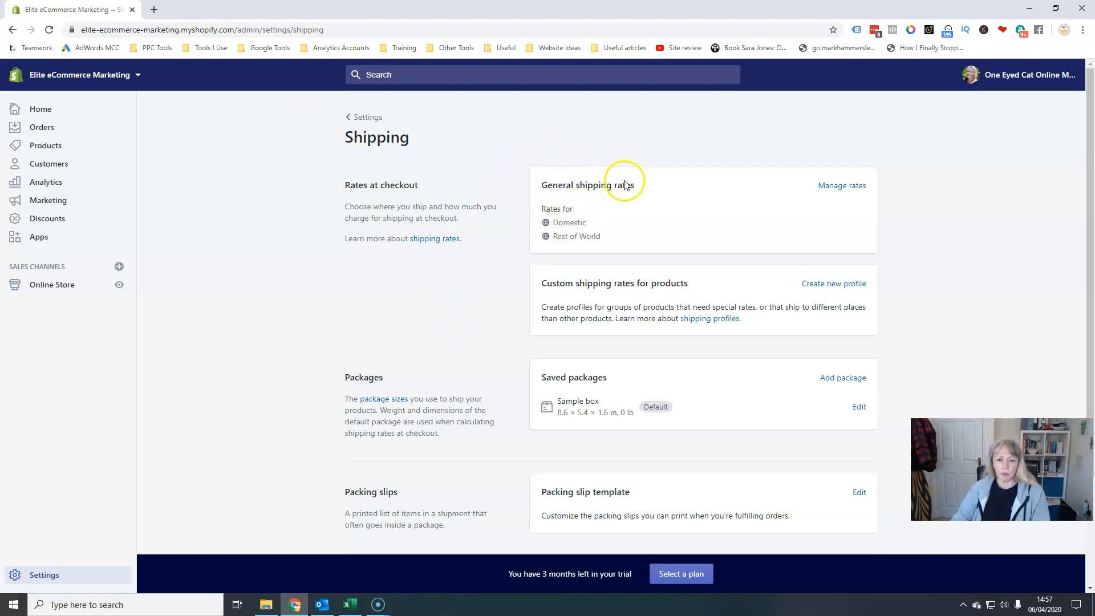
pyautogui.click(848, 193)
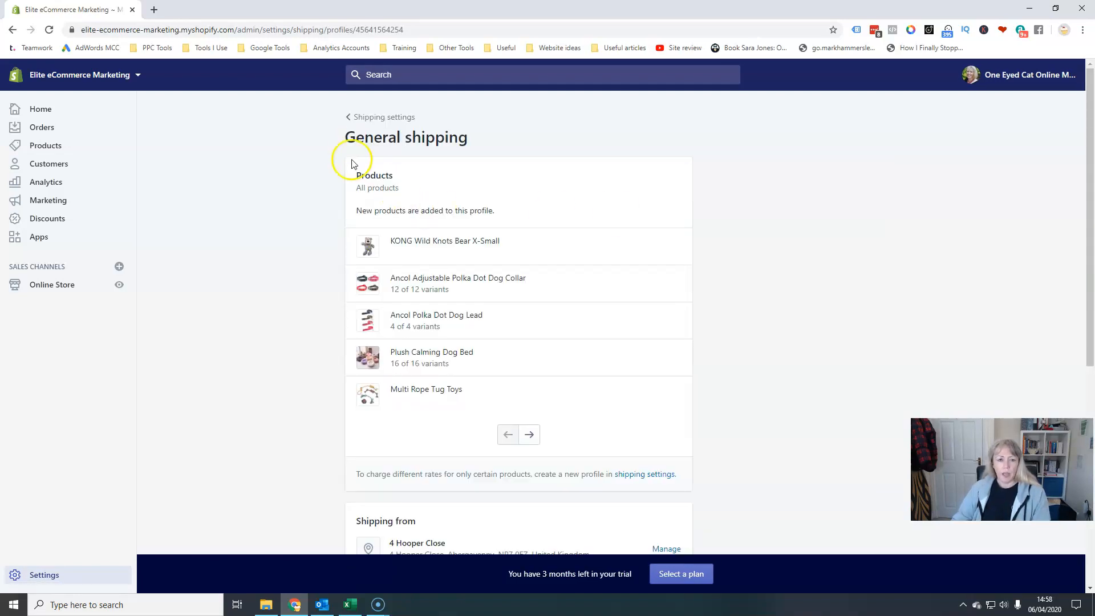
# Examine the general shipping profile's products and shipping zones, and the management options for the shipping origin, without changing anything.
pyautogui.scroll(-1, 544, 398)
pyautogui.scroll(-3, 543, 398)
pyautogui.scroll(4, 542, 377)
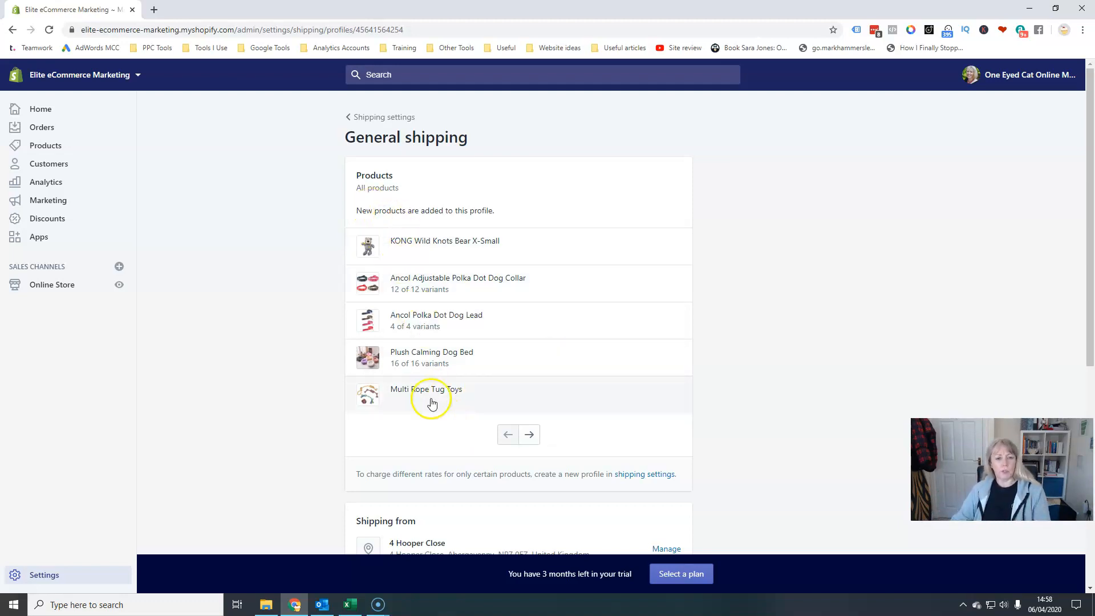
pyautogui.scroll(-3, 445, 462)
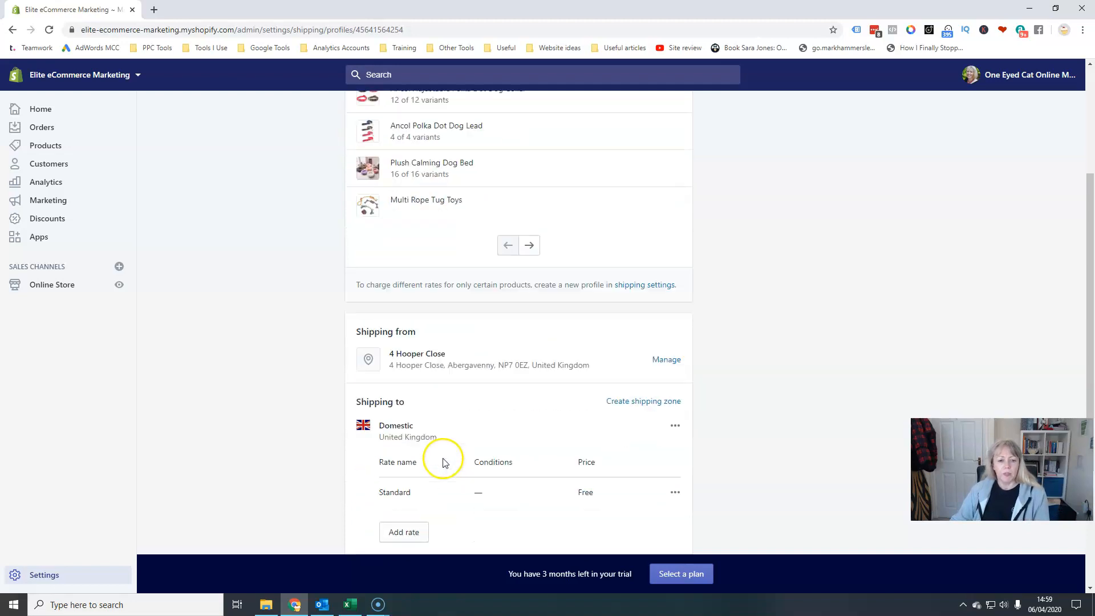
pyautogui.scroll(-1, 444, 461)
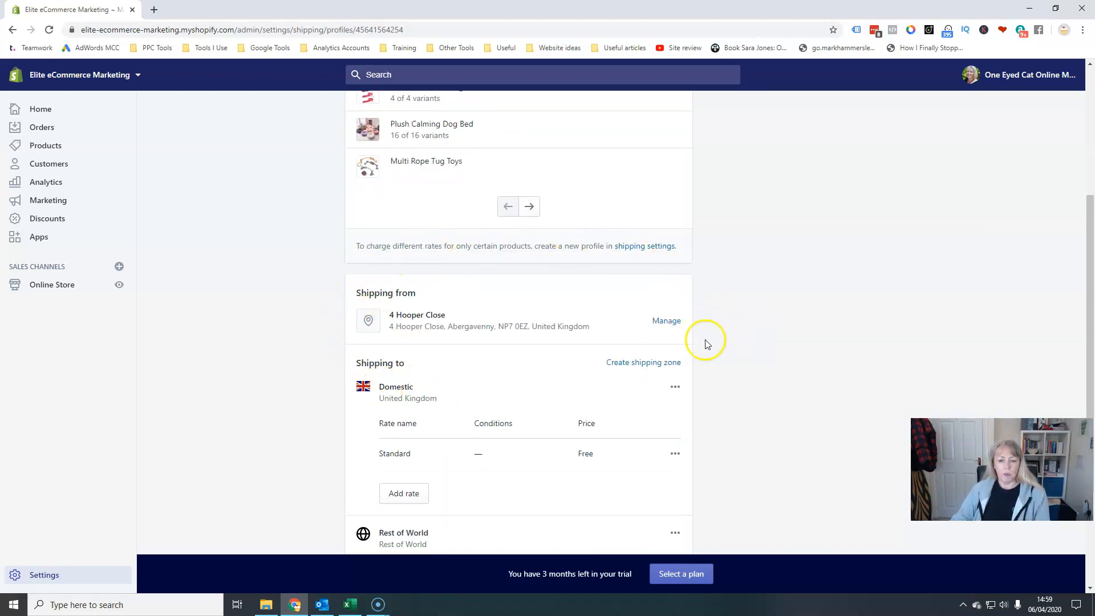
pyautogui.click(666, 321)
pyautogui.click(380, 332)
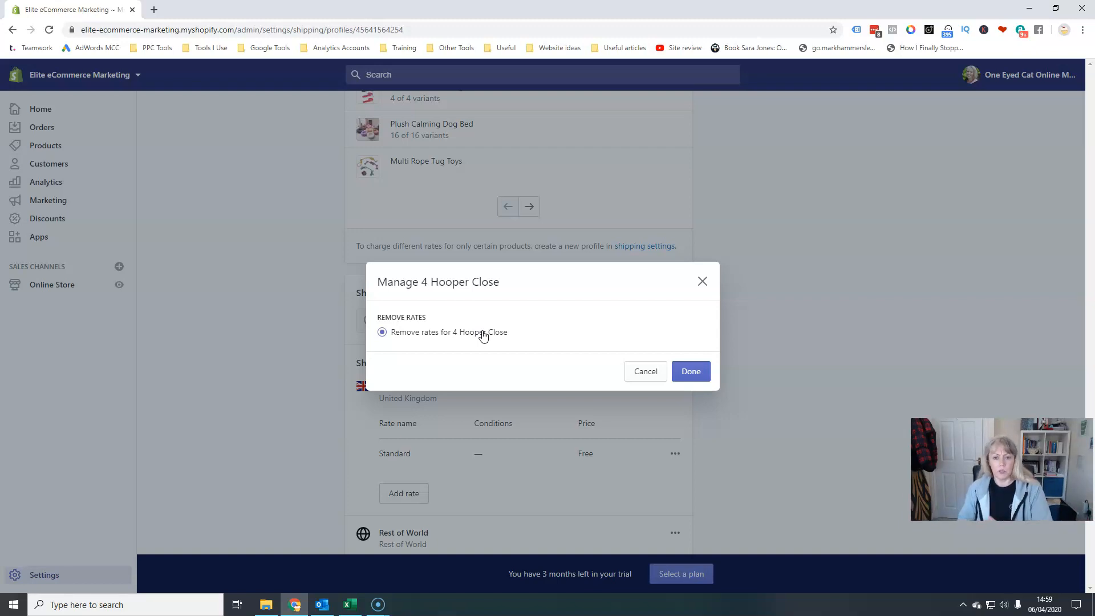
pyautogui.click(702, 281)
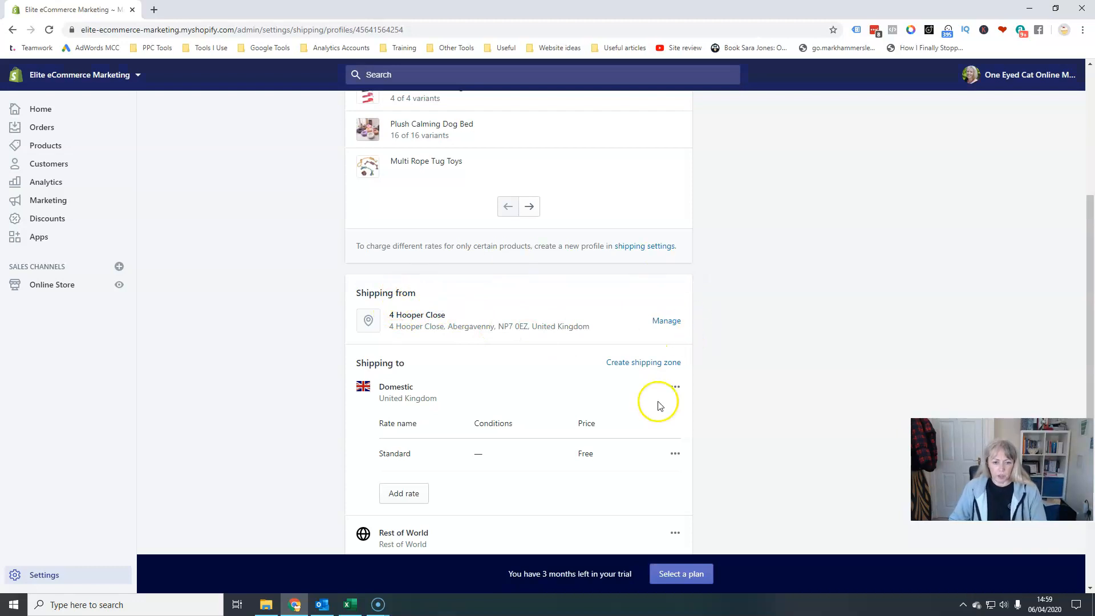
# Start a new rate of your own in the Domestic zone, named Standard and priced at £4.95.
pyautogui.scroll(-1, 660, 405)
pyautogui.scroll(-3, 659, 405)
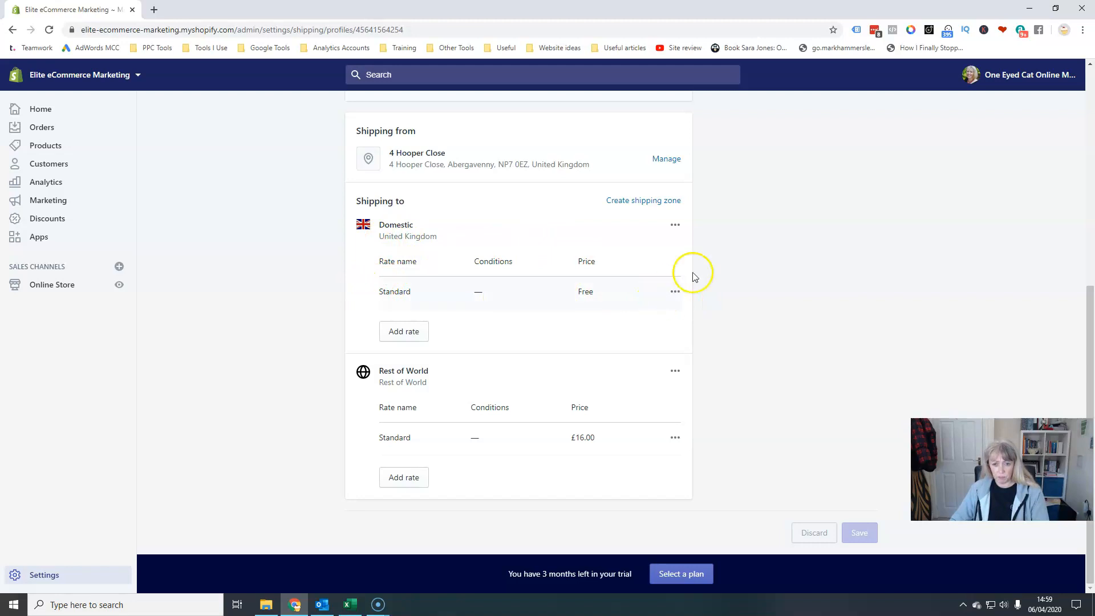
pyautogui.click(407, 331)
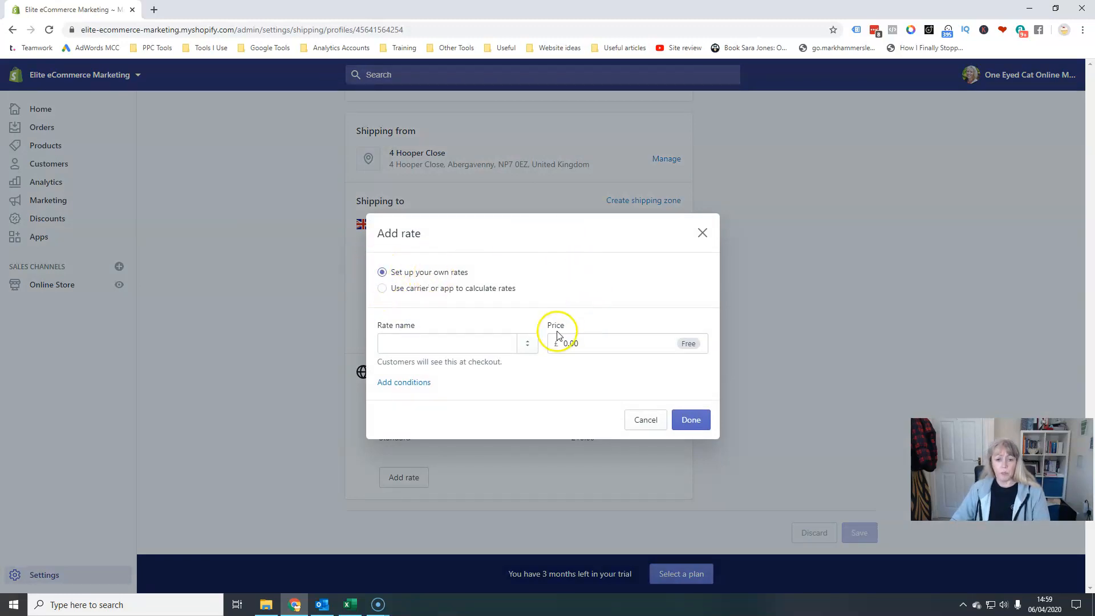
pyautogui.click(456, 344)
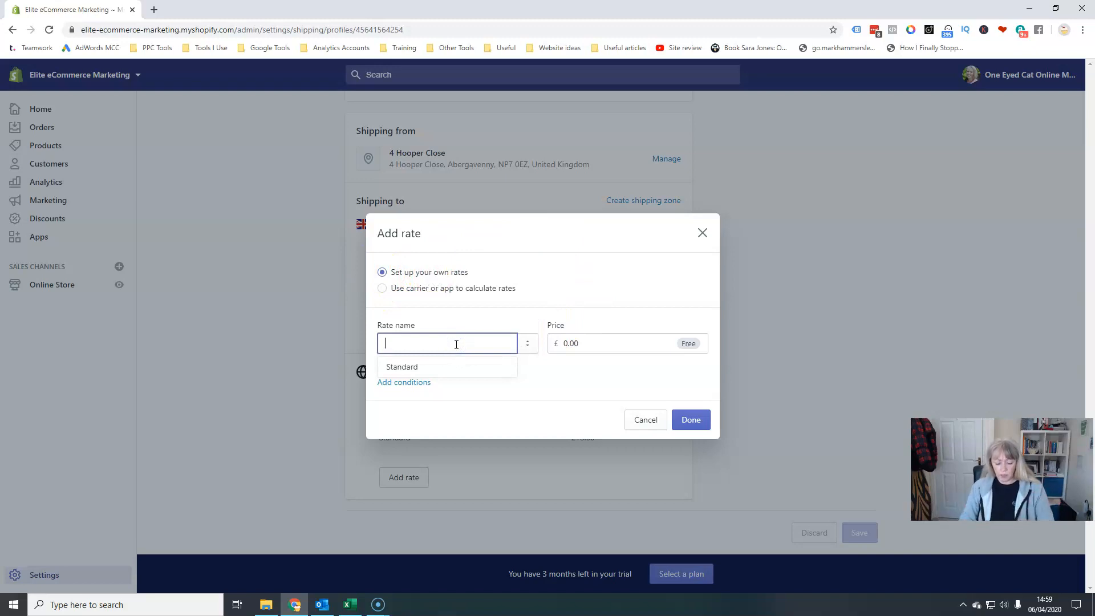
pyautogui.write('Sta')
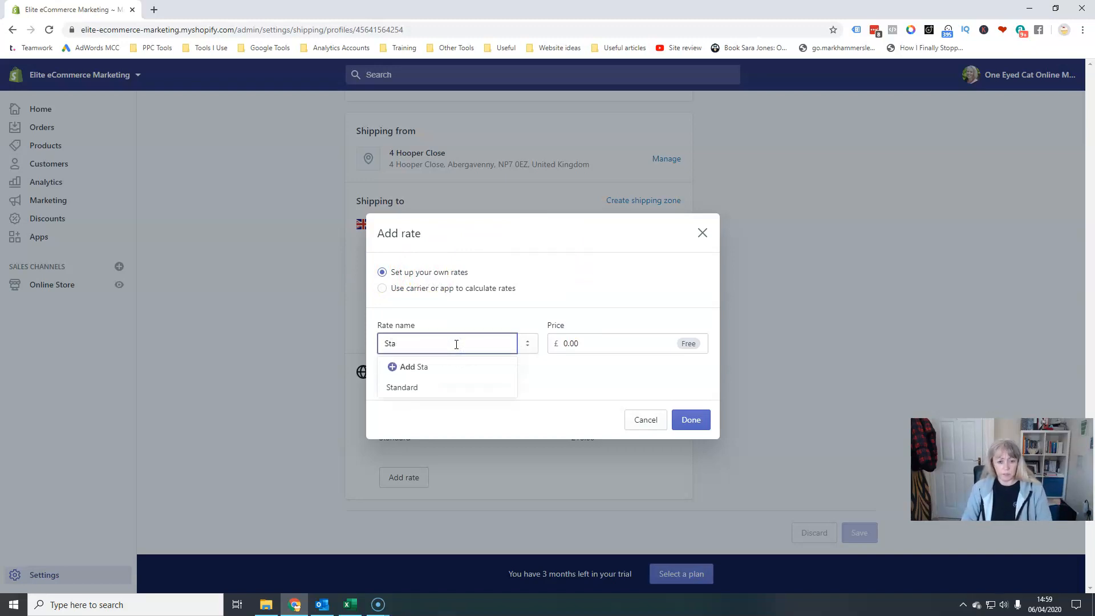
pyautogui.click(402, 388)
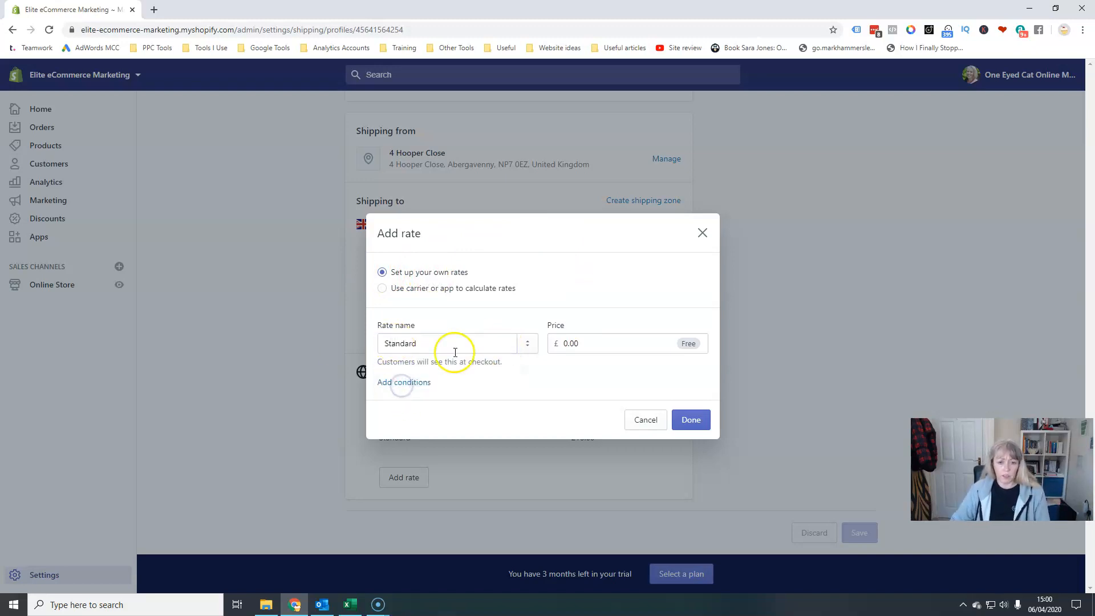
pyautogui.doubleClick(645, 345)
pyautogui.write('4')
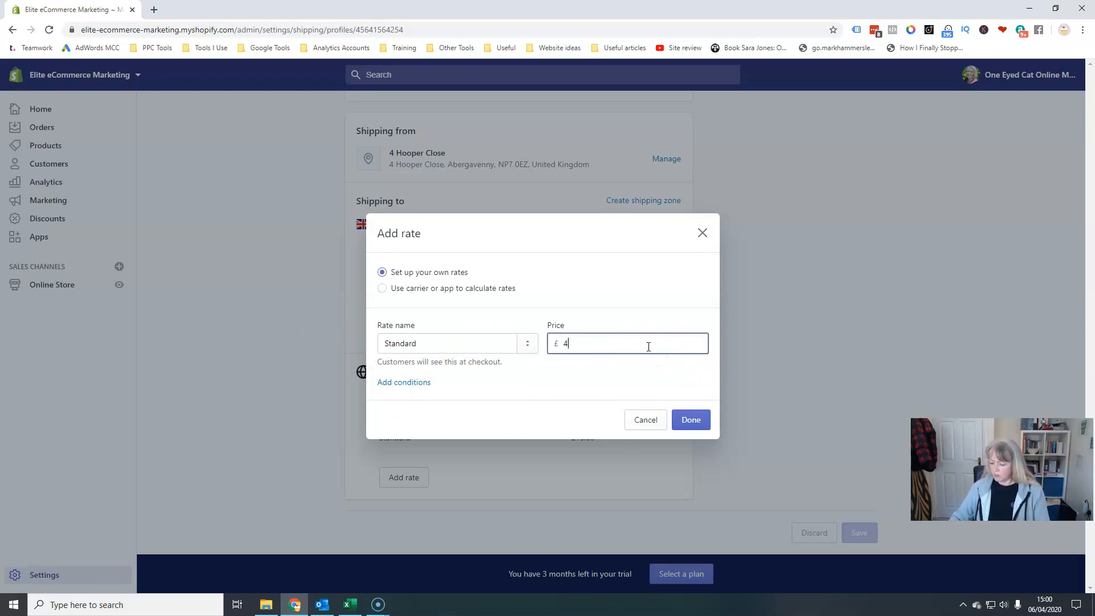
pyautogui.write('.95')
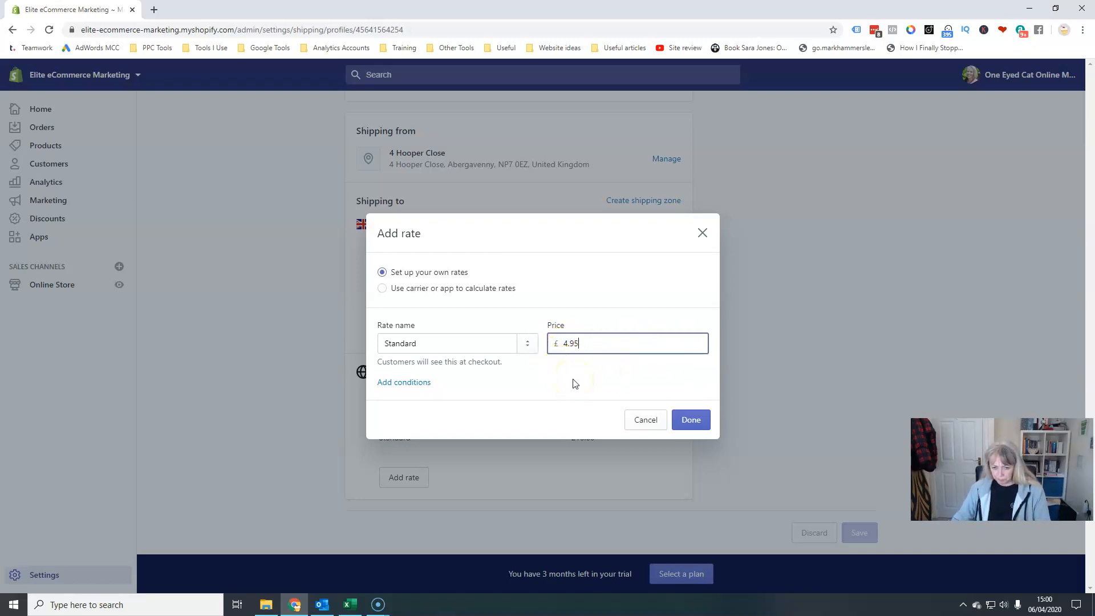
# Add an item weight condition with a maximum of 4.4 lb to the £4.95 rate and finish adding it.
pyautogui.click(413, 382)
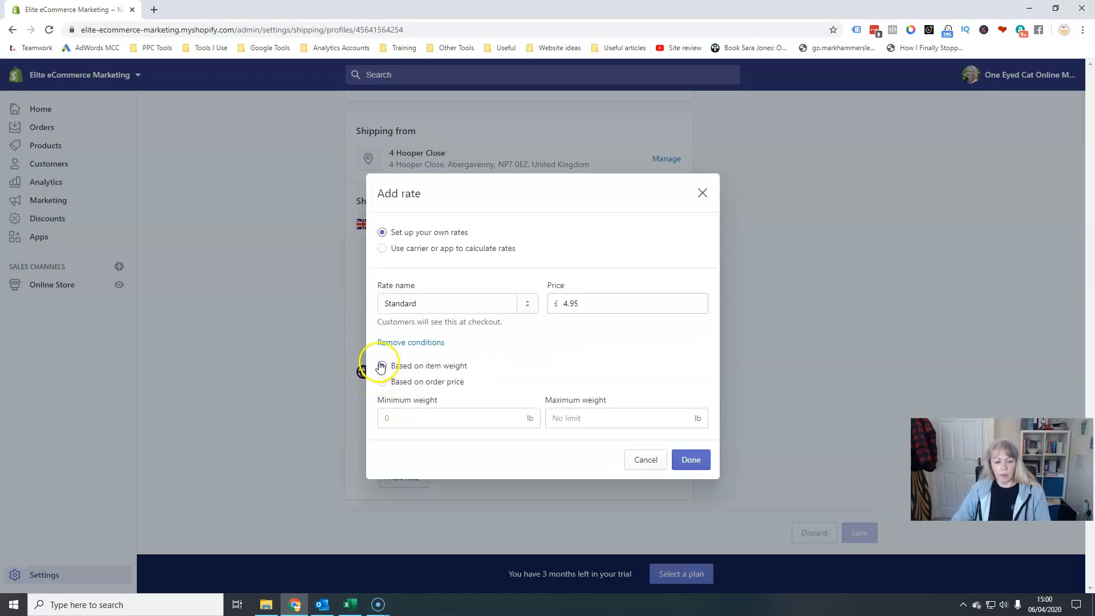
pyautogui.click(559, 420)
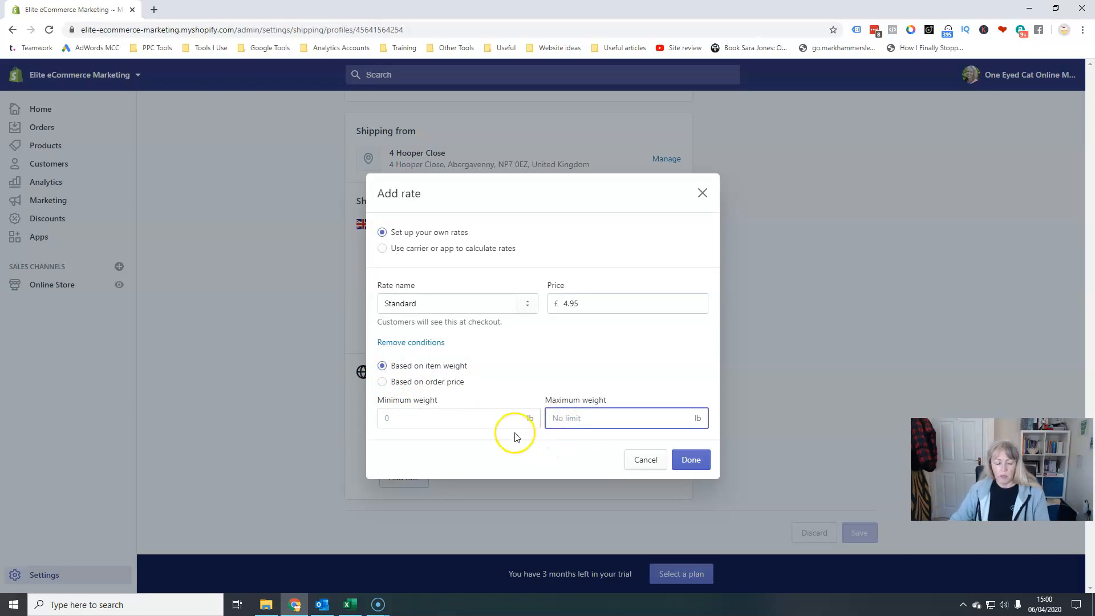
pyautogui.click(527, 421)
pyautogui.click(564, 421)
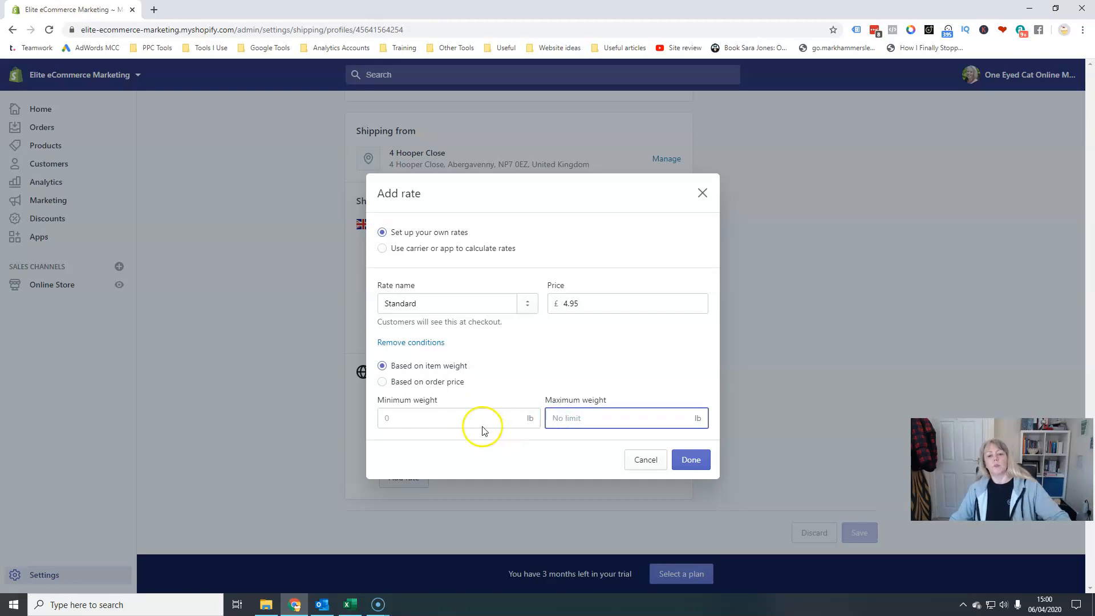
pyautogui.click(560, 423)
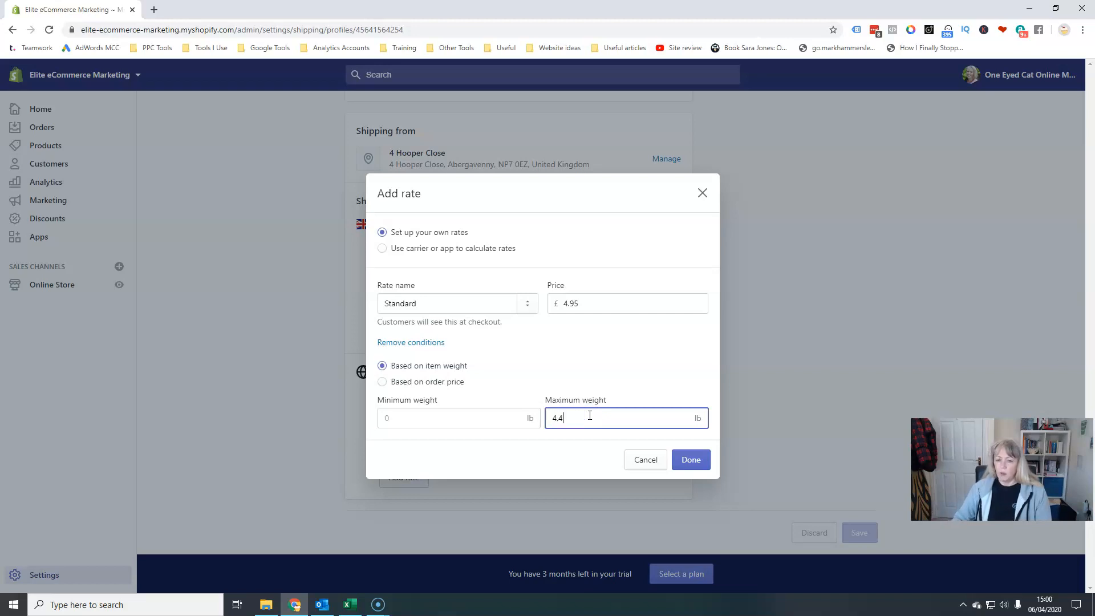
pyautogui.click(691, 460)
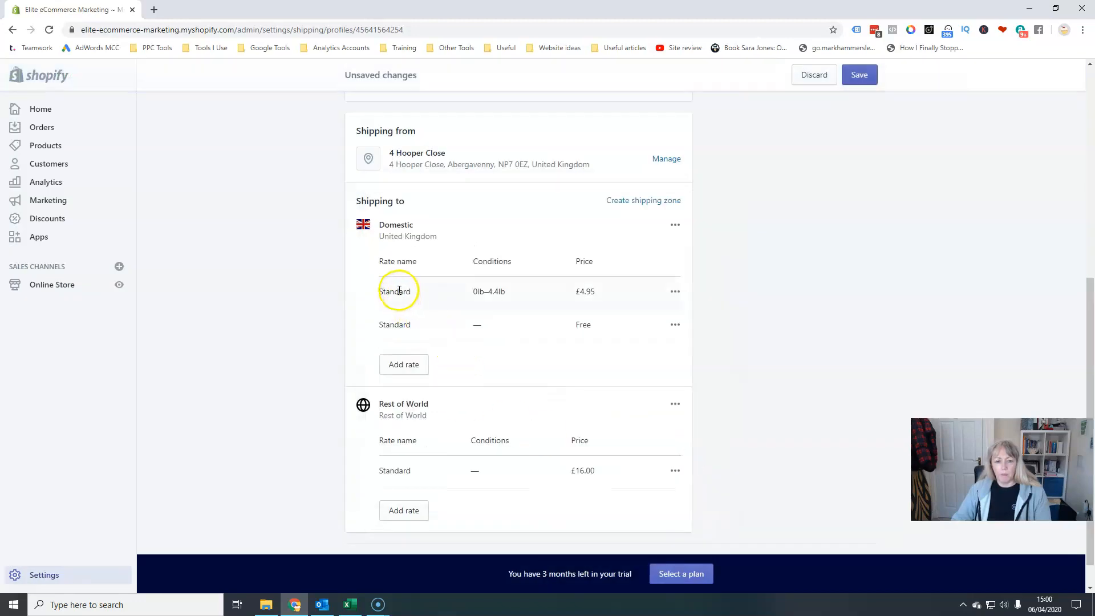
# Rename the £4.95 Domestic rate as First Class.
pyautogui.click(675, 293)
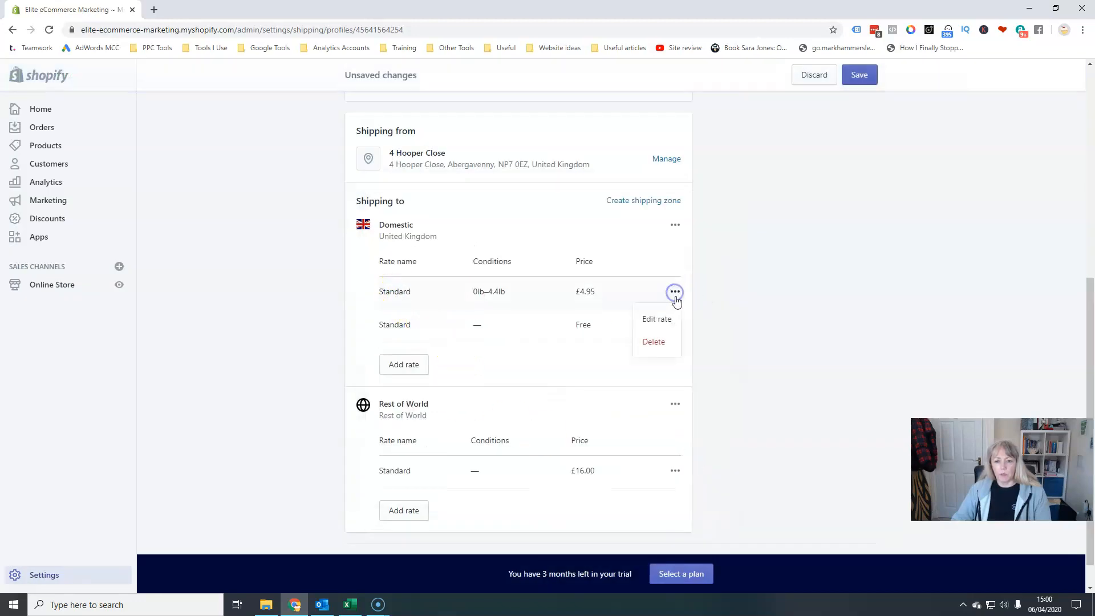
pyautogui.click(659, 318)
pyautogui.doubleClick(413, 275)
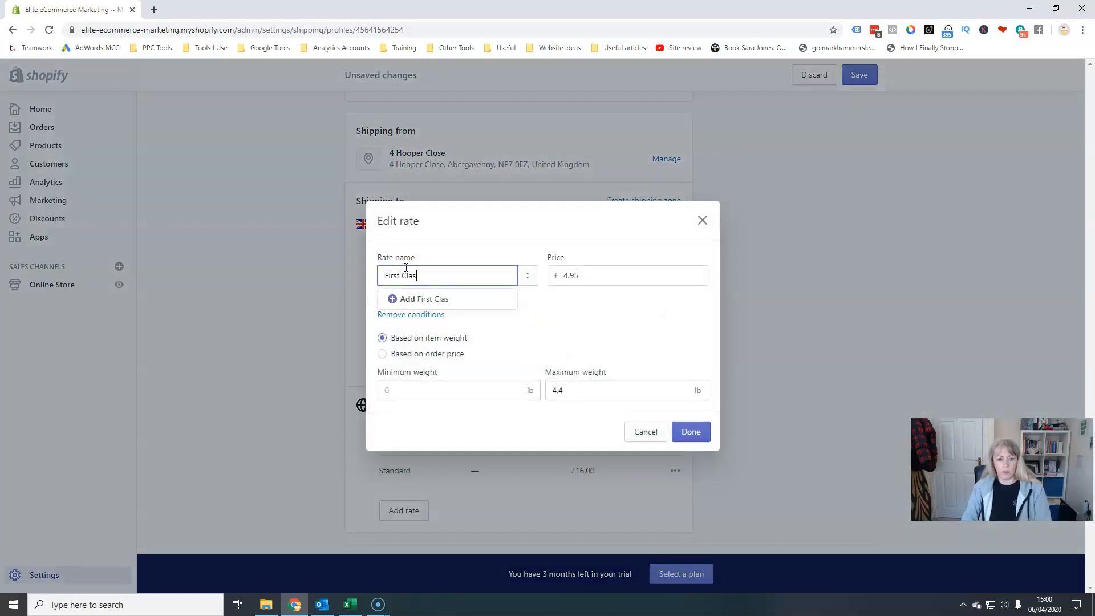
pyautogui.click(691, 432)
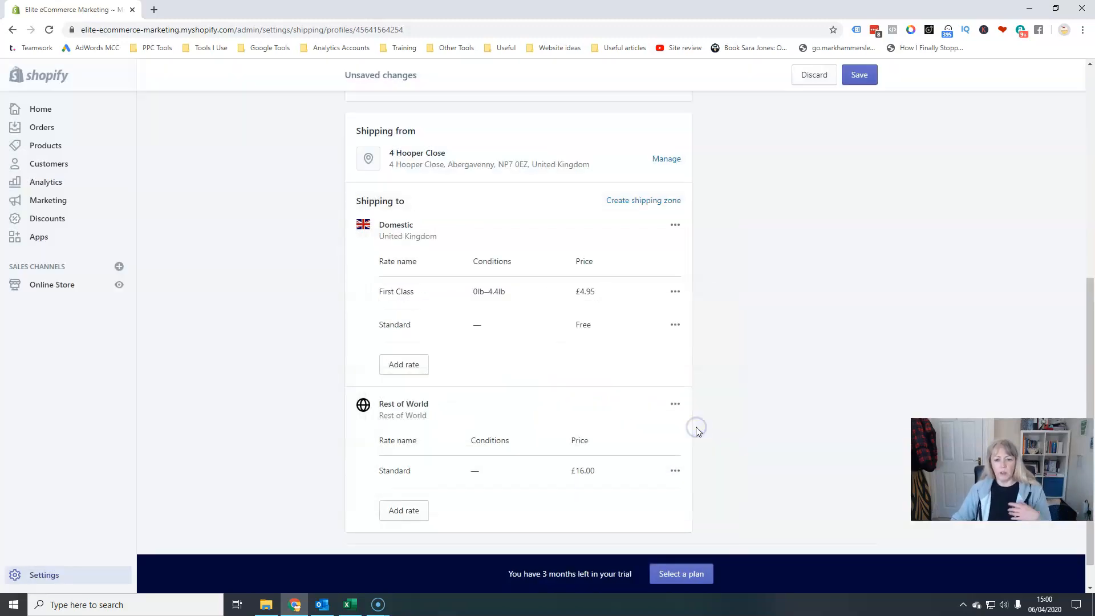
# Start another Domestic rate named Second Class, priced at £2.95.
pyautogui.click(404, 364)
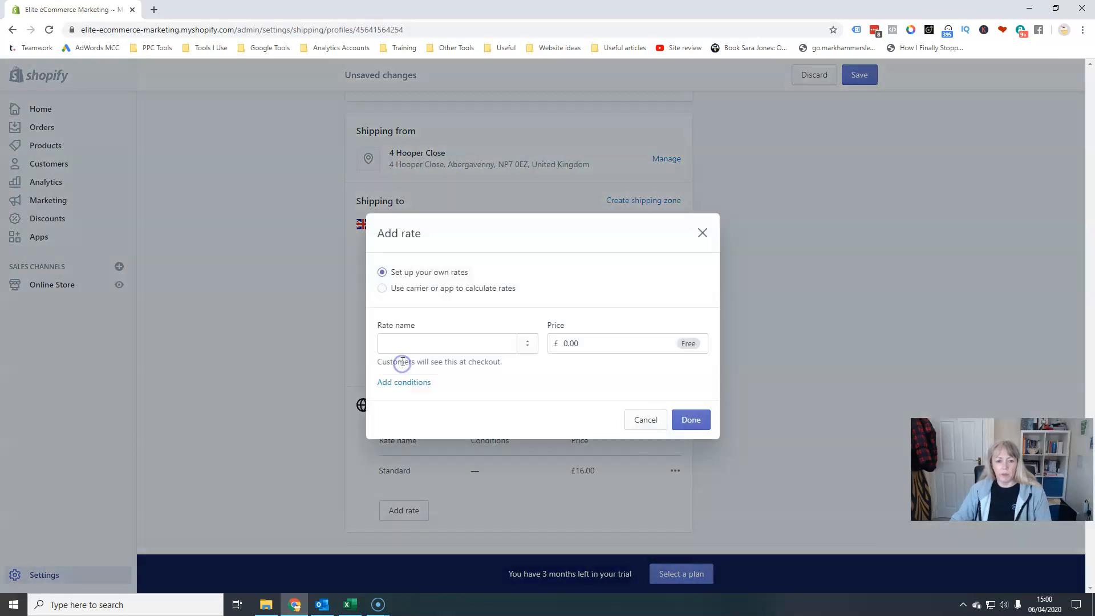
pyautogui.click(461, 342)
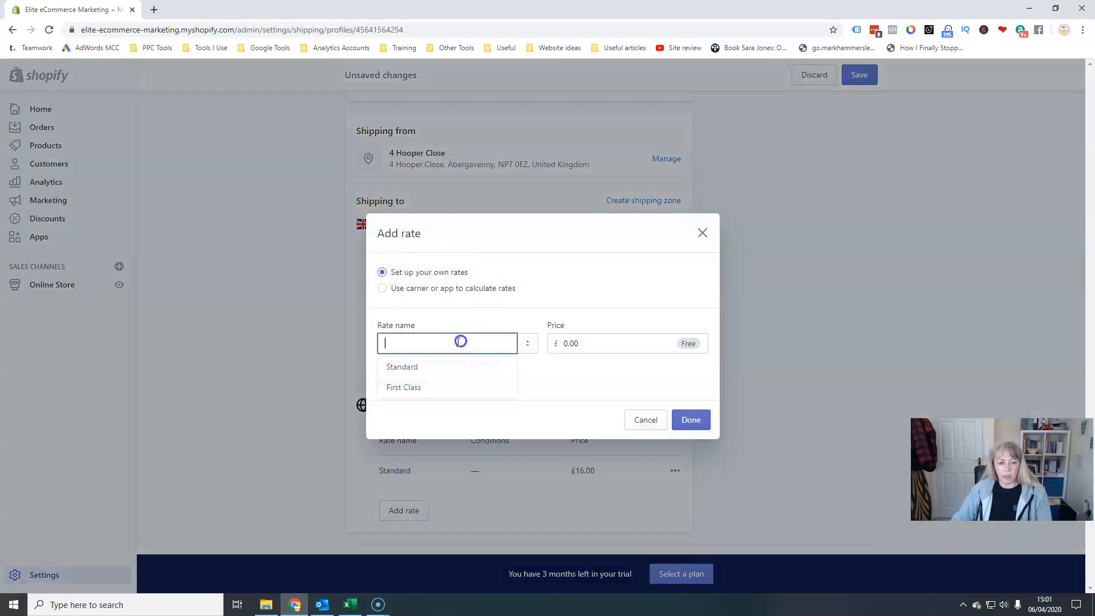
pyautogui.write('Sec')
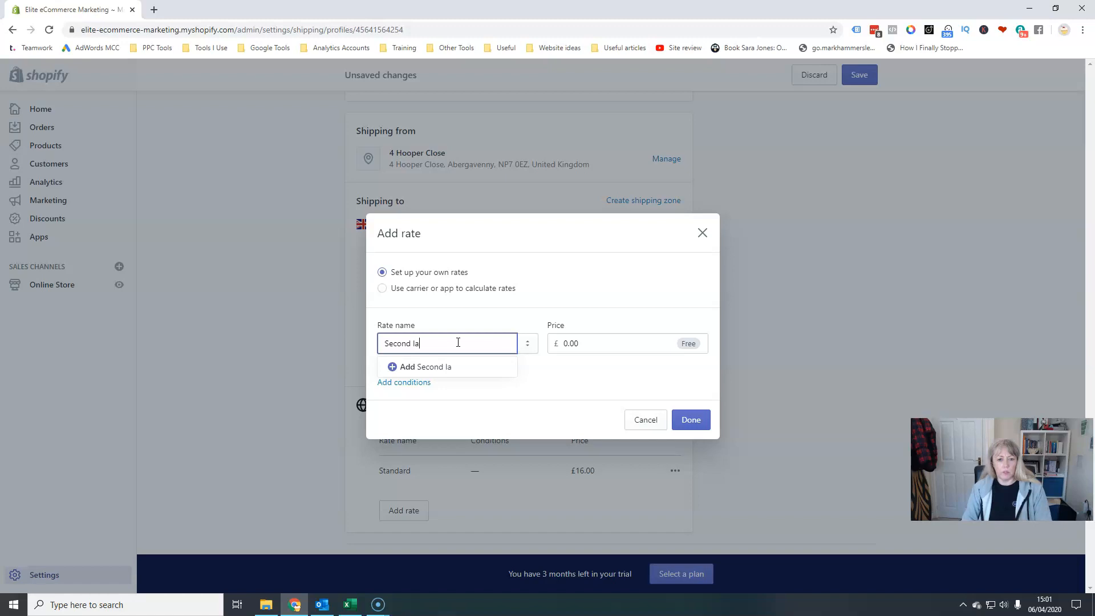
pyautogui.write('ond Class')
pyautogui.press('Tab')
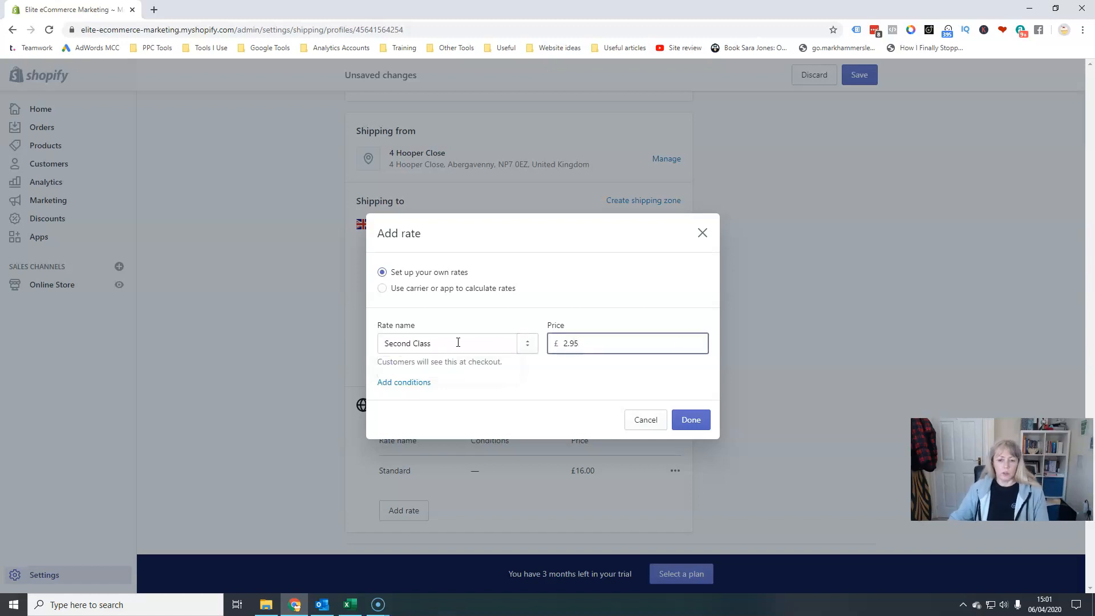
# Limit the Second Class rate by item weight to a maximum of 4.4 lb and finish adding it.
pyautogui.click(406, 382)
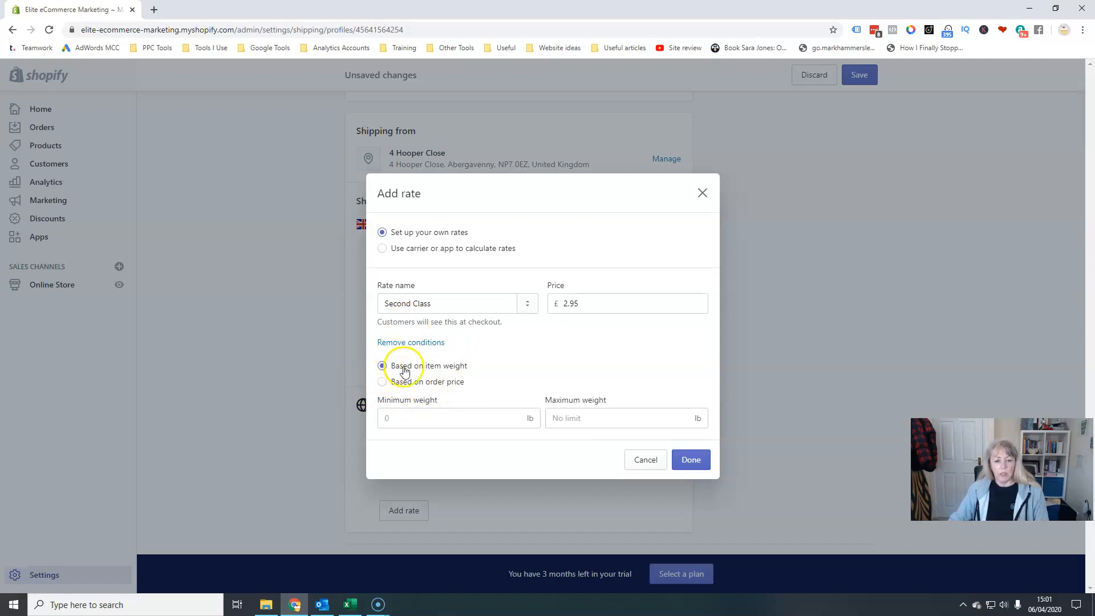
pyautogui.click(579, 409)
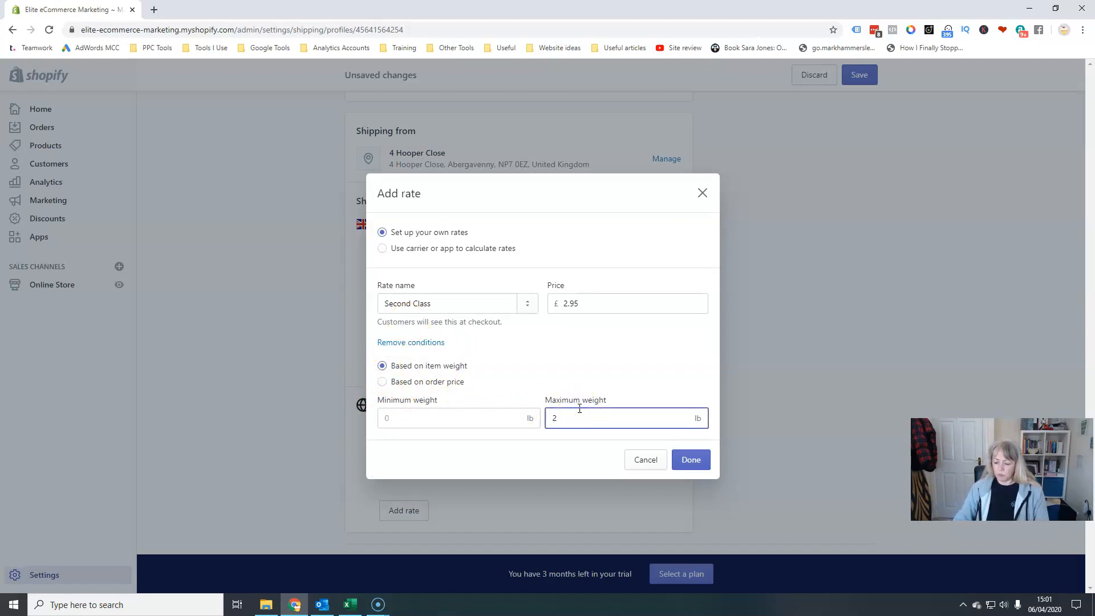
pyautogui.click(691, 459)
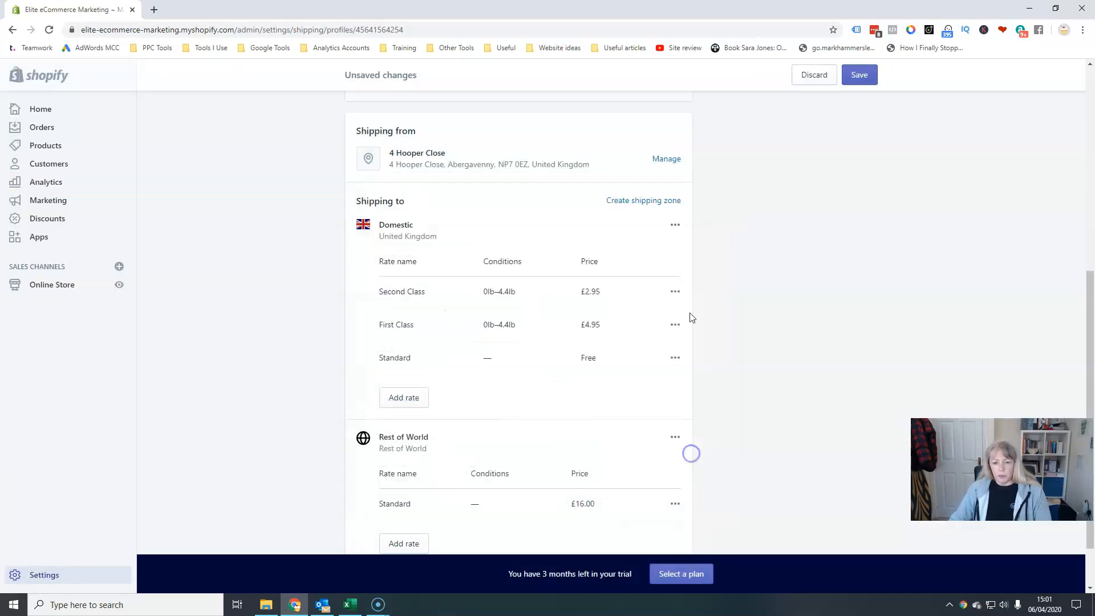
# Start another Domestic rate named Courier, priced at £6.95.
pyautogui.click(425, 398)
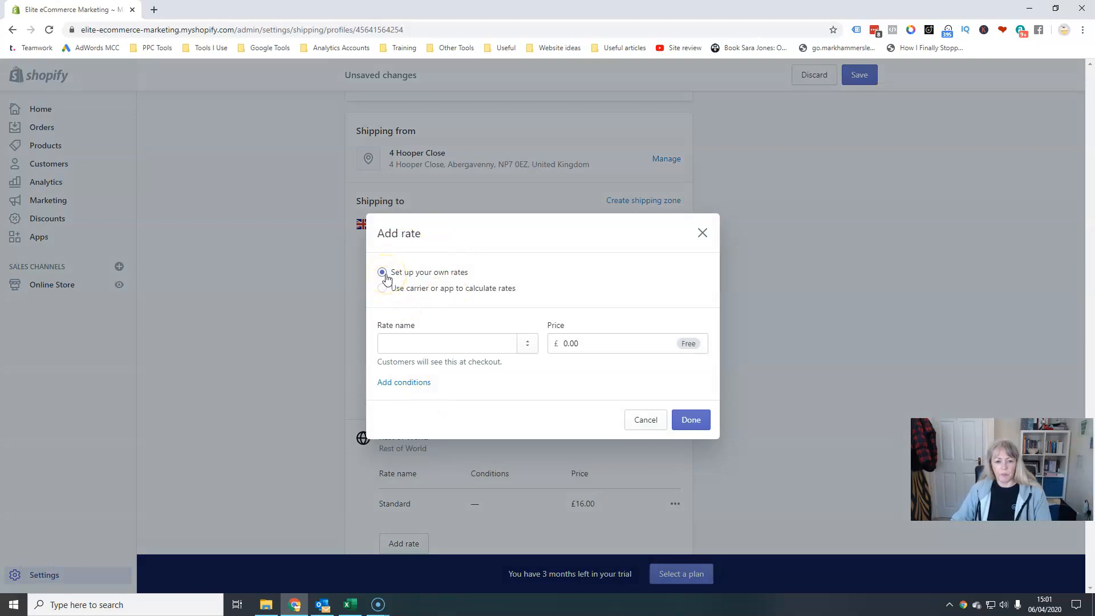
pyautogui.click(413, 337)
pyautogui.write('7.95')
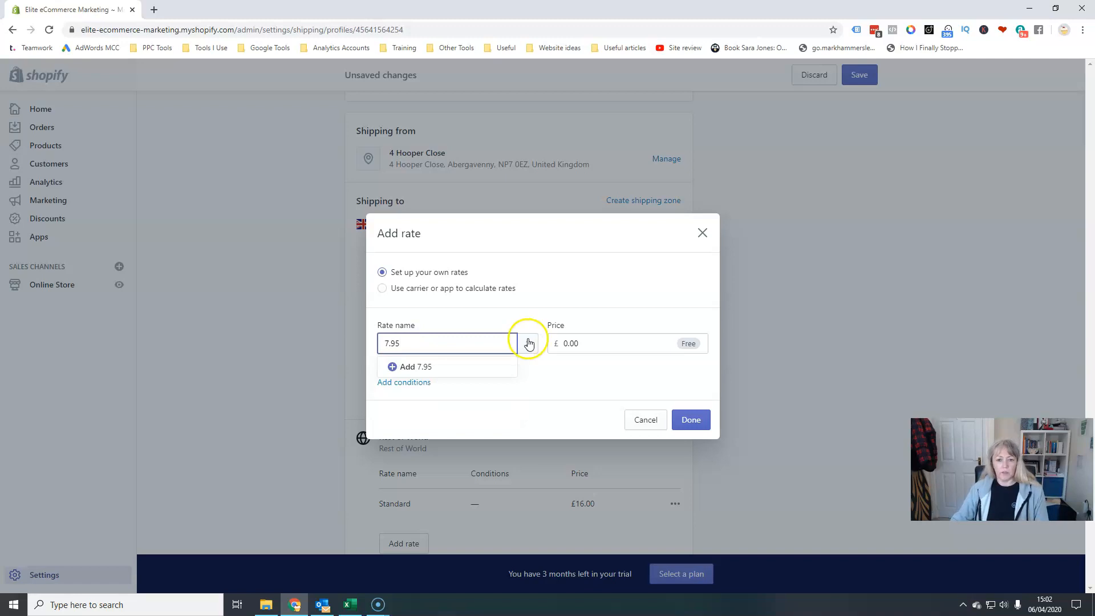
pyautogui.moveTo(459, 342); pyautogui.dragTo(231, 351)
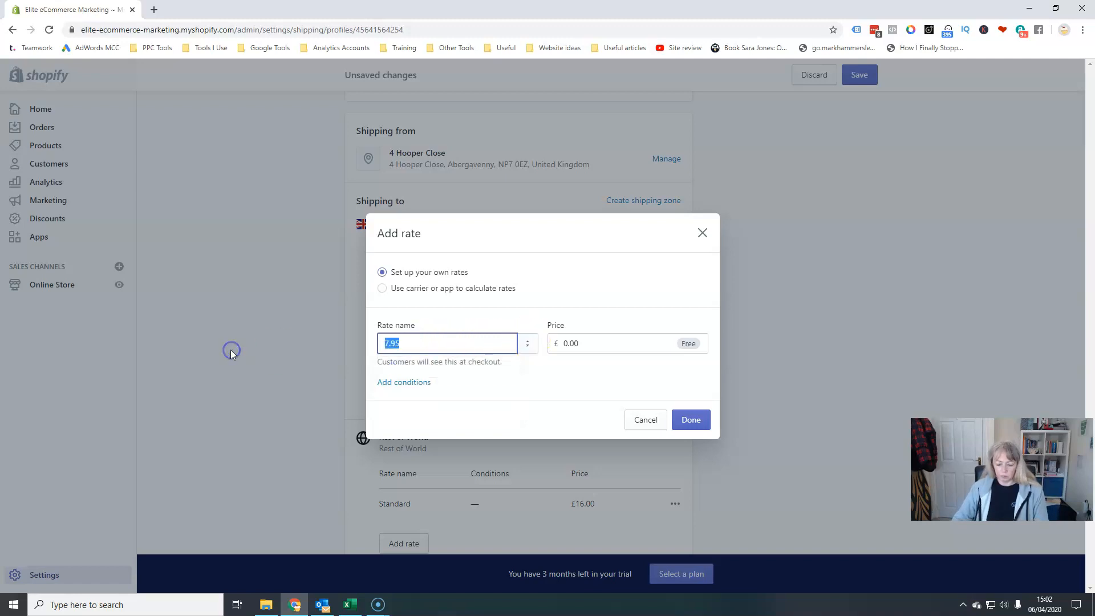
pyautogui.write('Courier')
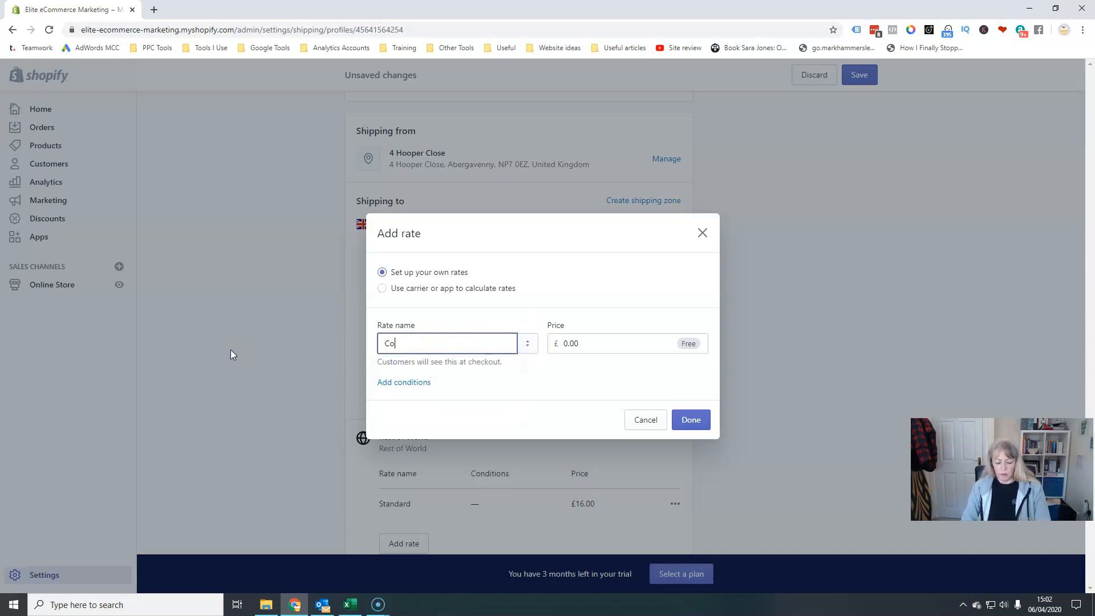
pyautogui.press('Tab')
pyautogui.press('Tab')
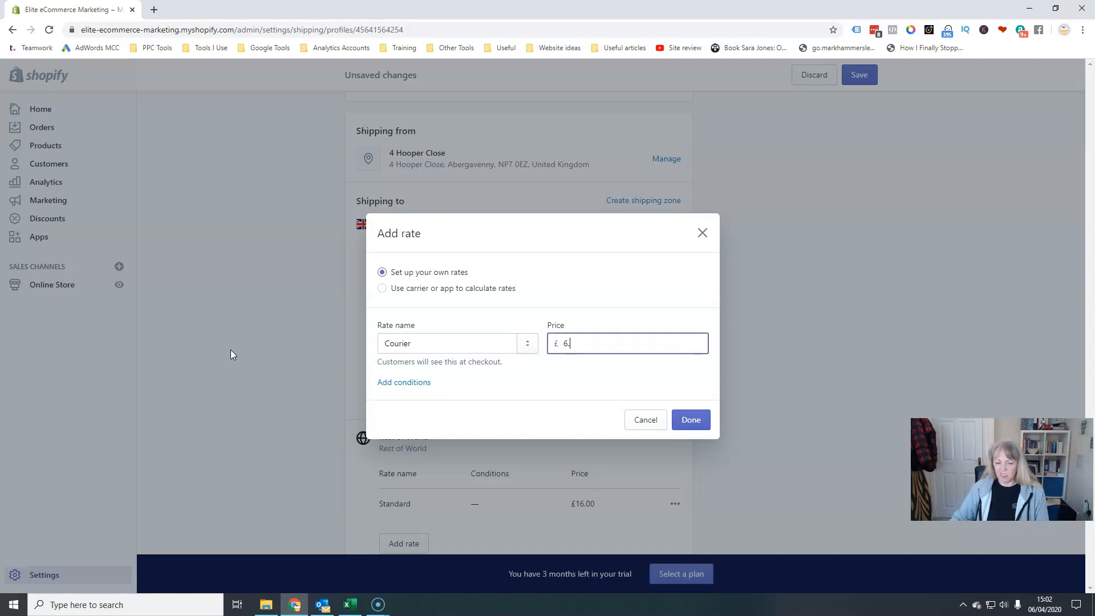
# Limit the Courier rate by item weight to between 4.4 lb and 20 lb and finish adding it.
pyautogui.click(389, 383)
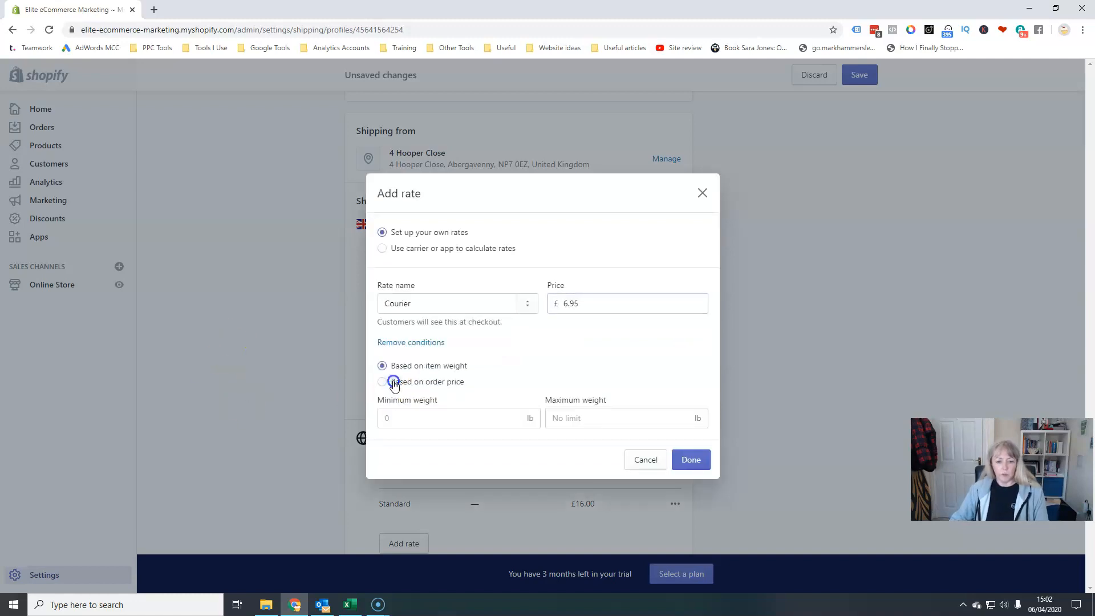
pyautogui.click(402, 414)
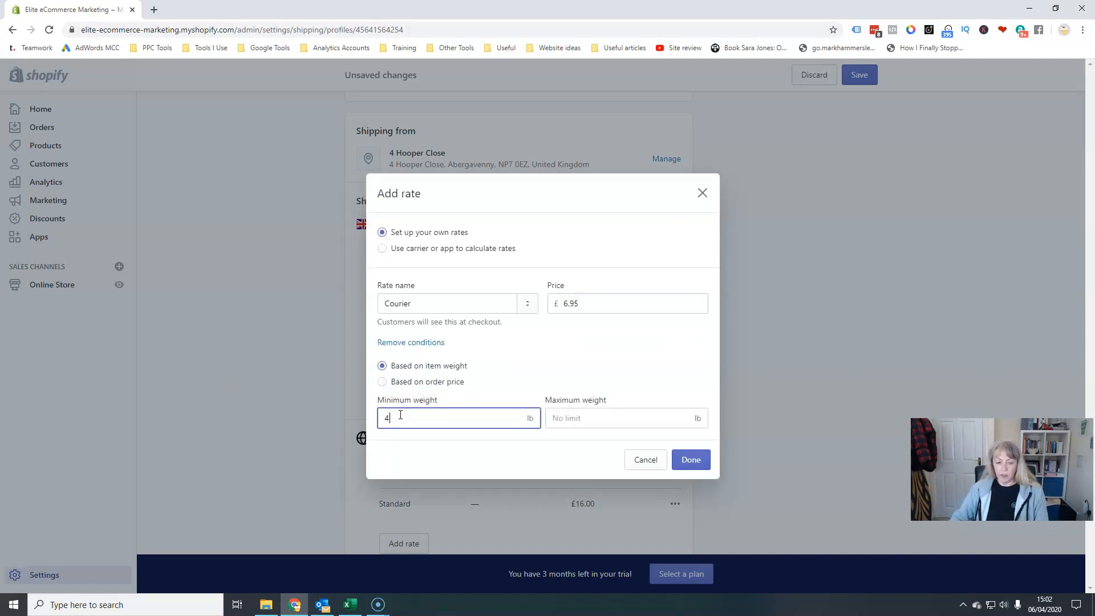
pyautogui.press('Tab')
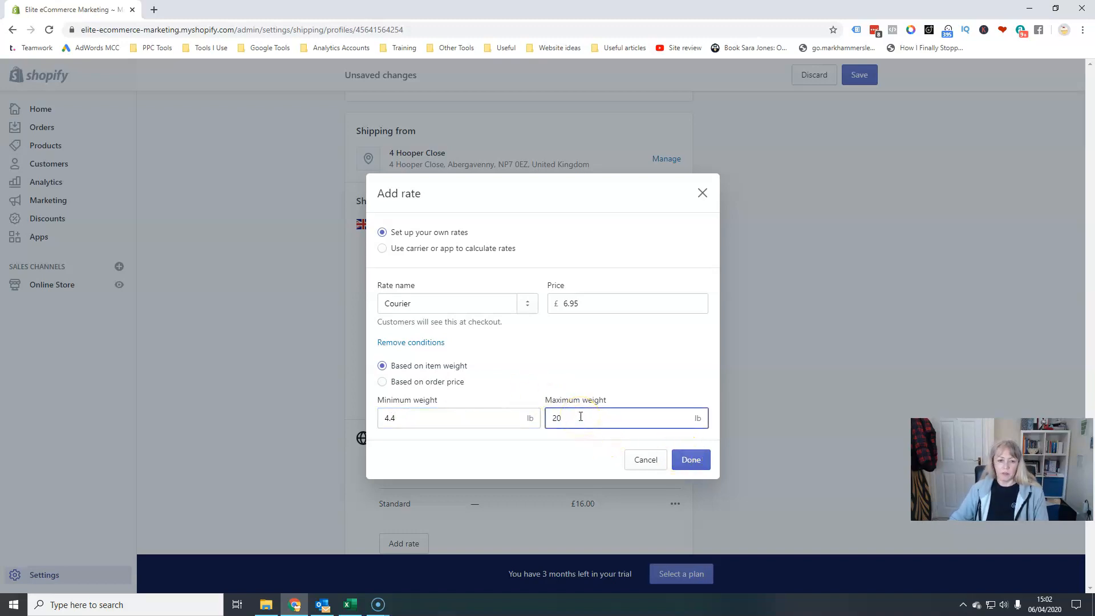
pyautogui.click(409, 416)
pyautogui.moveTo(563, 419); pyautogui.dragTo(537, 420)
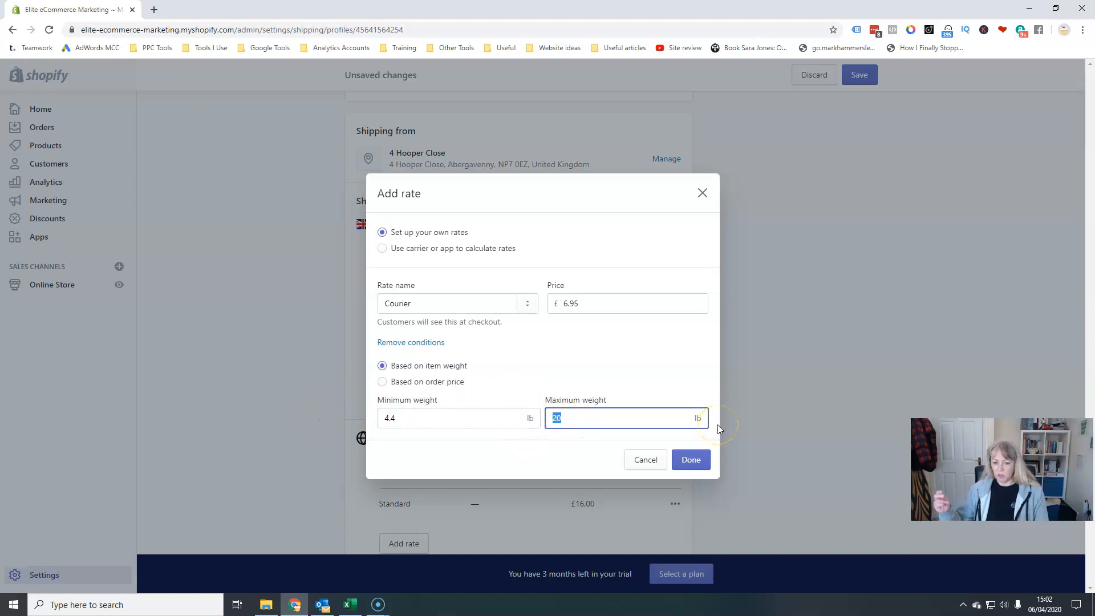
pyautogui.click(690, 459)
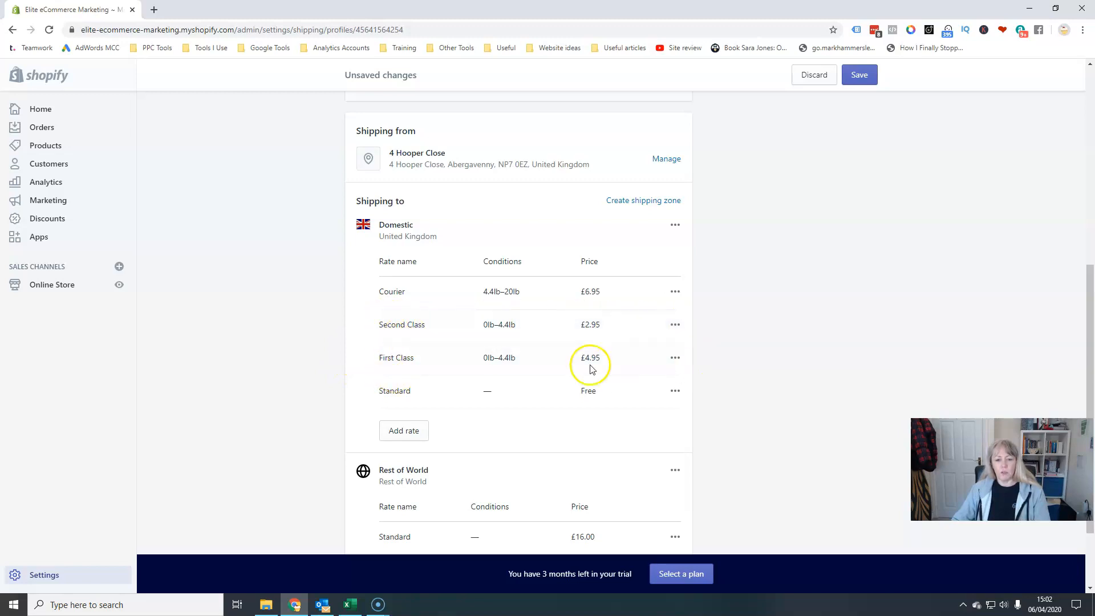
# Rename the free Standard rate in the Domestic zone as Free Shipping.
pyautogui.click(392, 432)
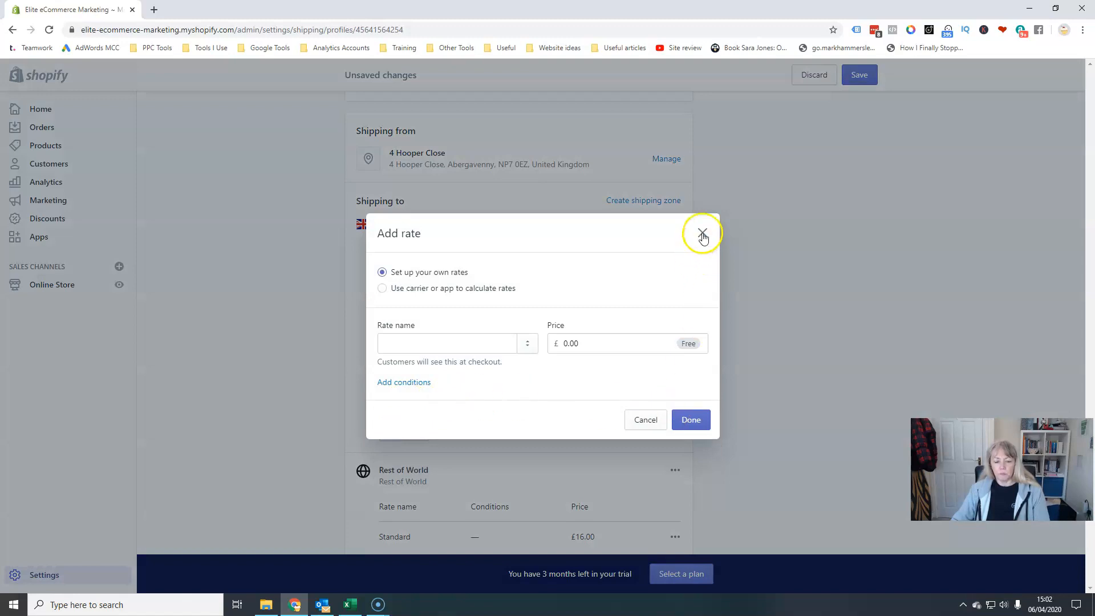
pyautogui.click(702, 232)
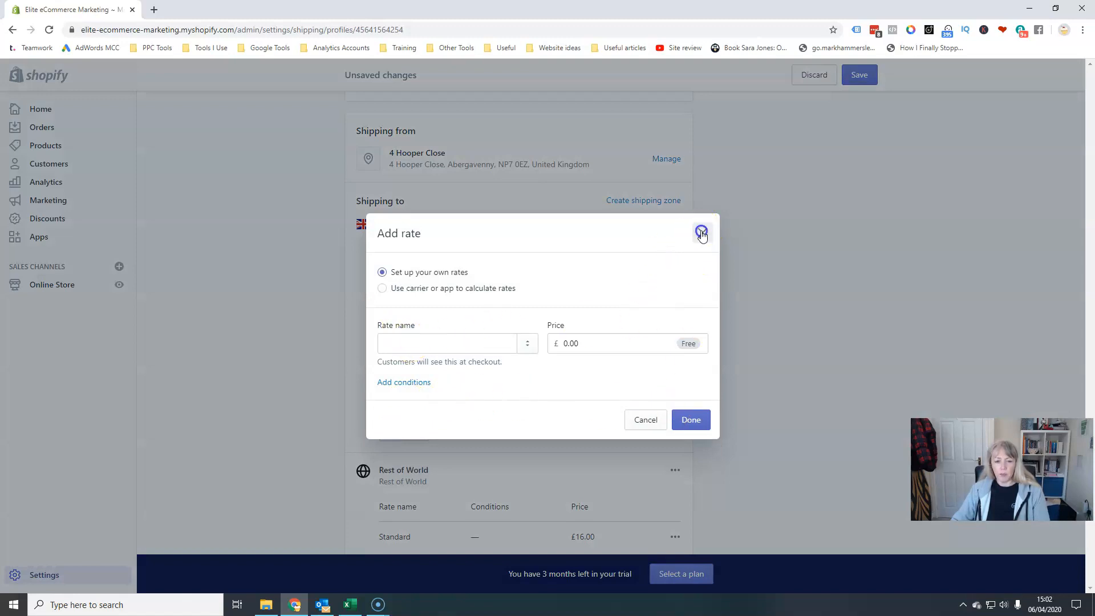
pyautogui.click(674, 392)
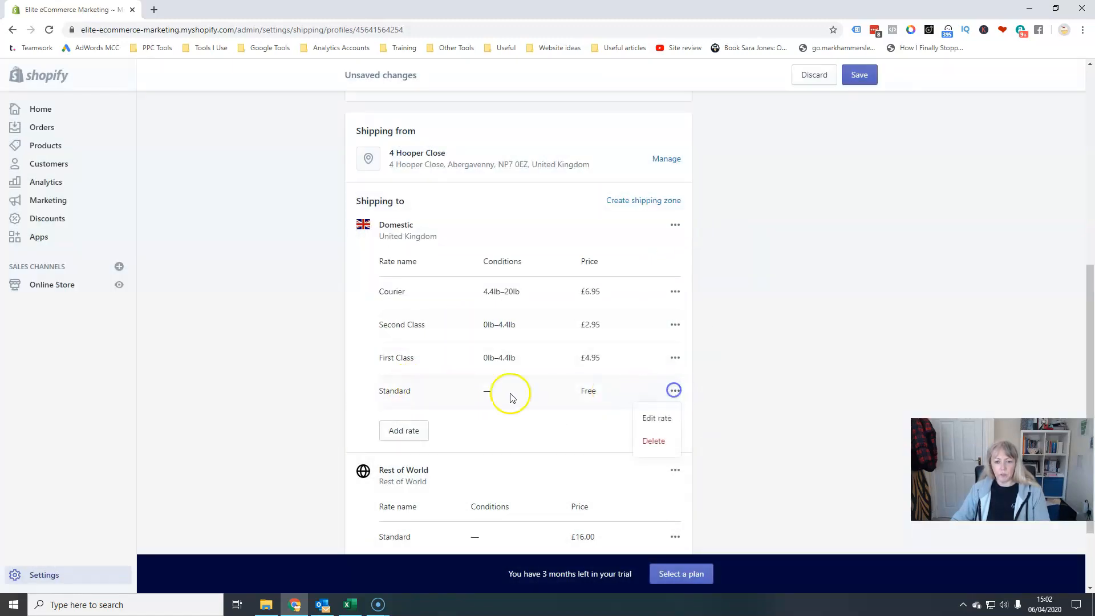
pyautogui.click(657, 418)
pyautogui.doubleClick(403, 316)
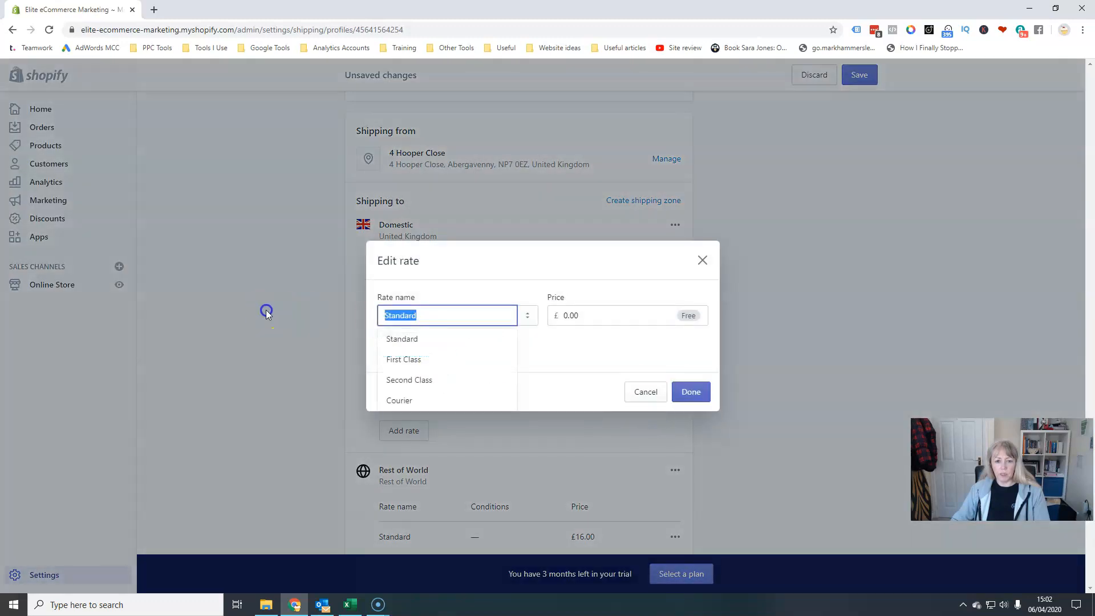
pyautogui.write('Free')
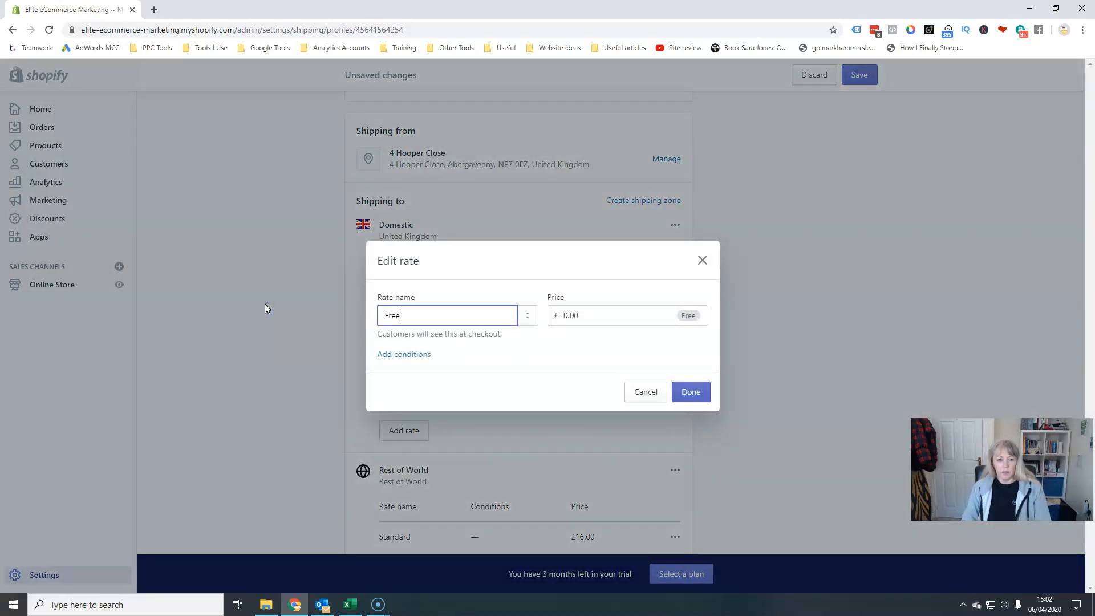
pyautogui.write(' Shipping')
pyautogui.press('Tab')
# Add an order price condition with a minimum of £50.00 to the Free Shipping rate and finish editing it.
pyautogui.click(415, 355)
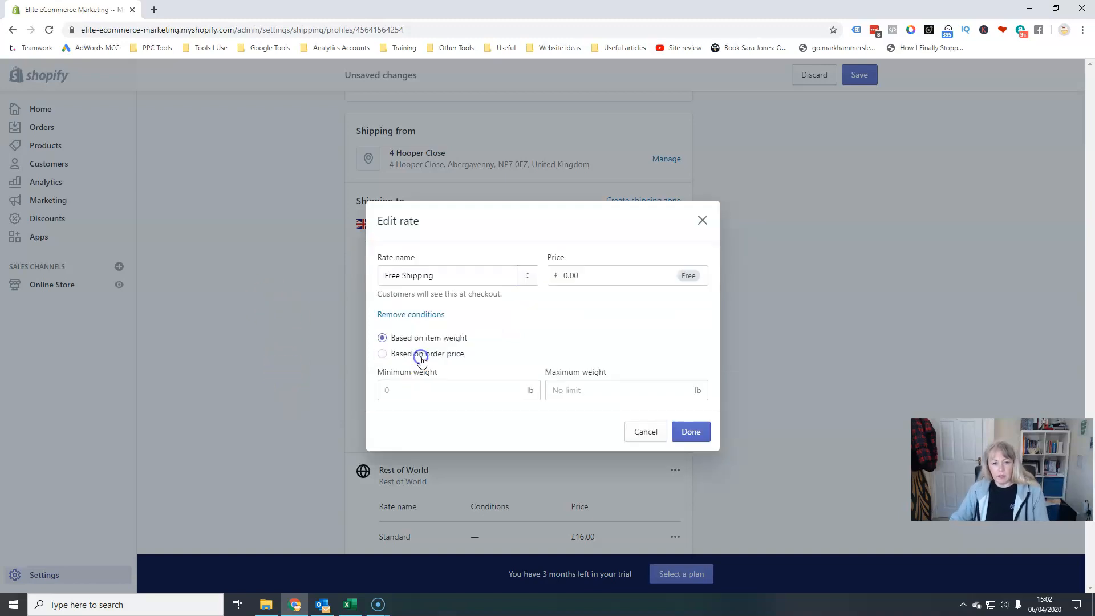
pyautogui.click(381, 353)
pyautogui.click(413, 391)
pyautogui.write('50.00')
pyautogui.press('Tab')
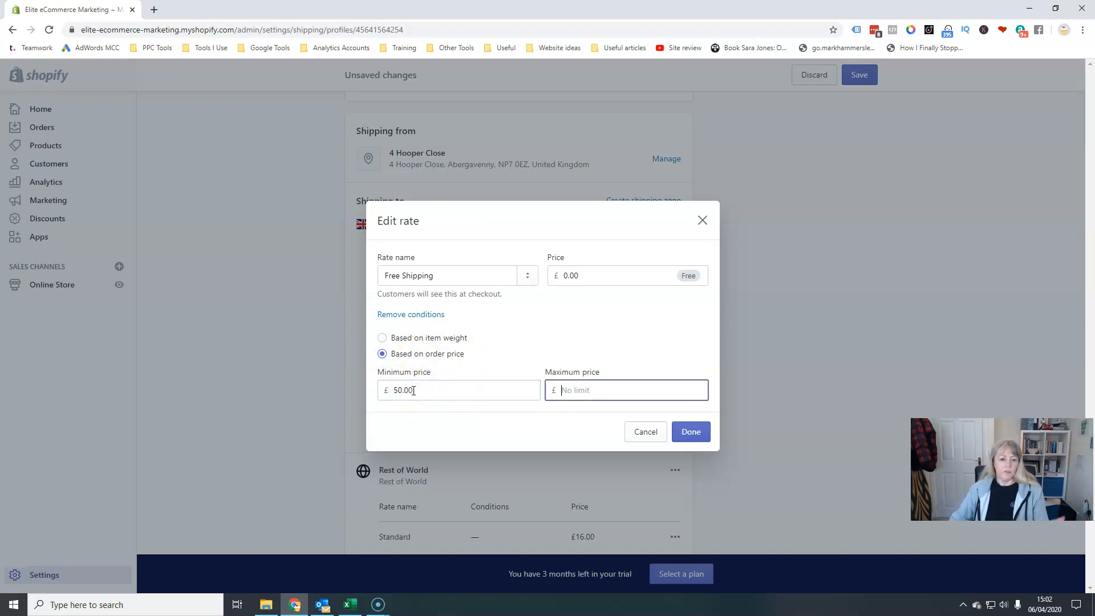
pyautogui.click(683, 432)
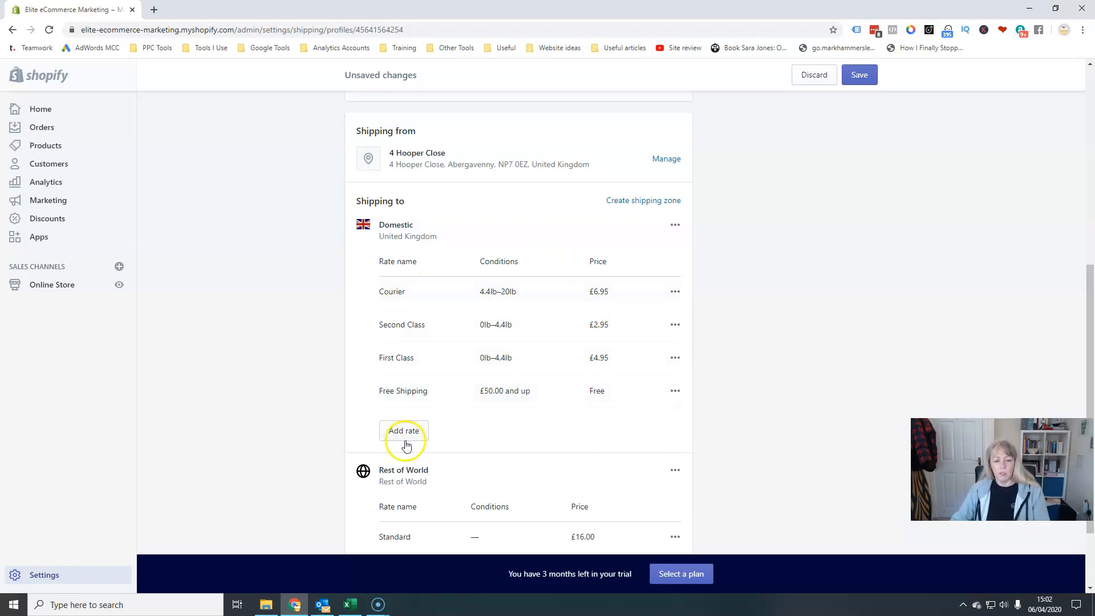
pyautogui.scroll(-3, 648, 429)
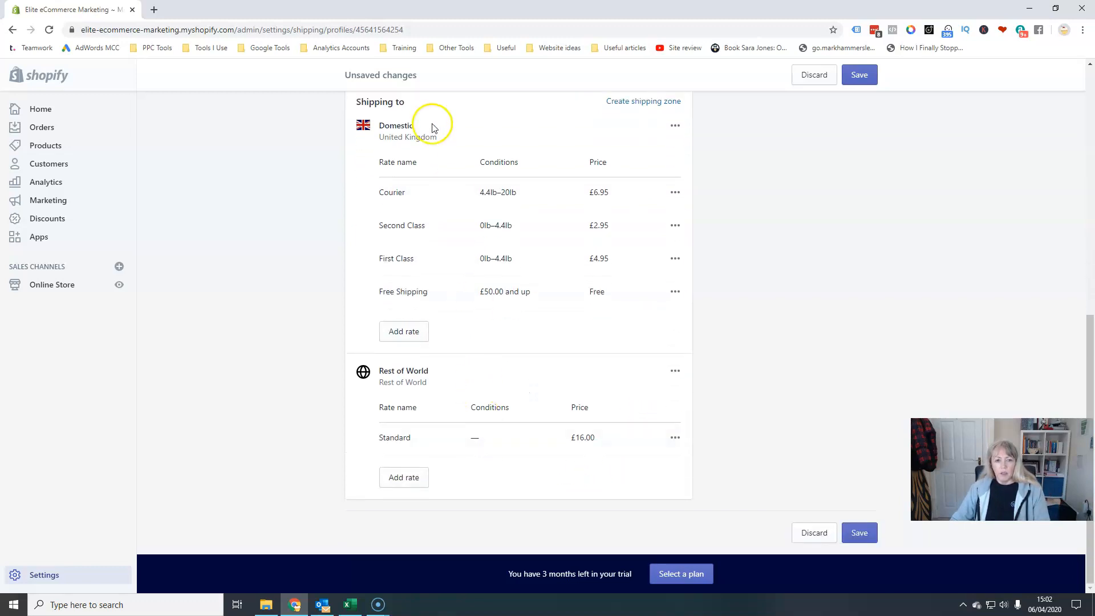
pyautogui.click(403, 475)
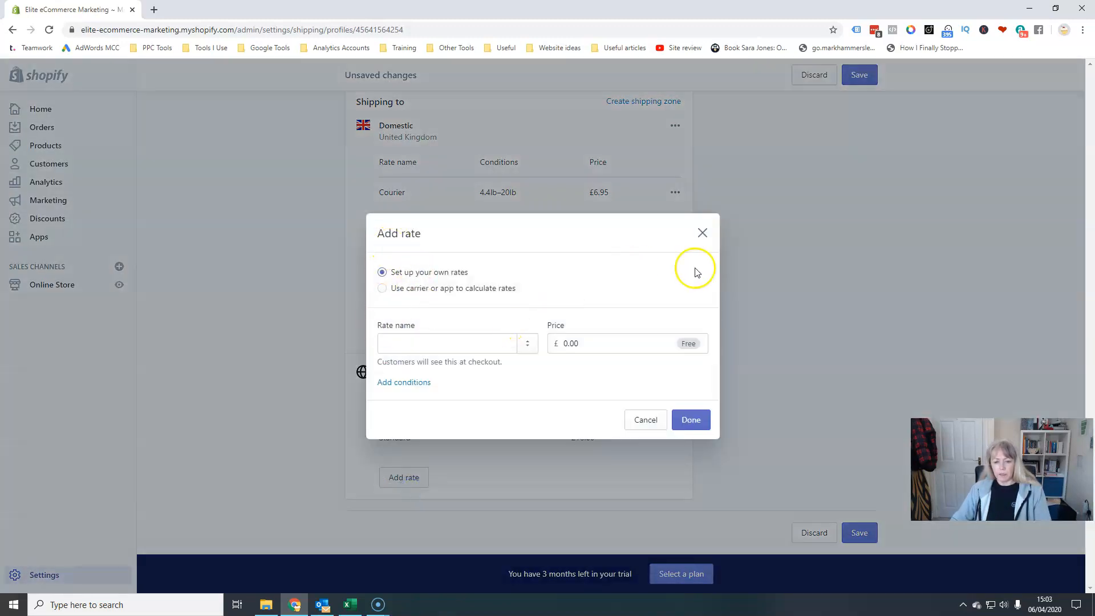
pyautogui.click(702, 232)
# Try editing the Rest of World zone so that it covers Asia instead of the rest of the world.
pyautogui.click(676, 371)
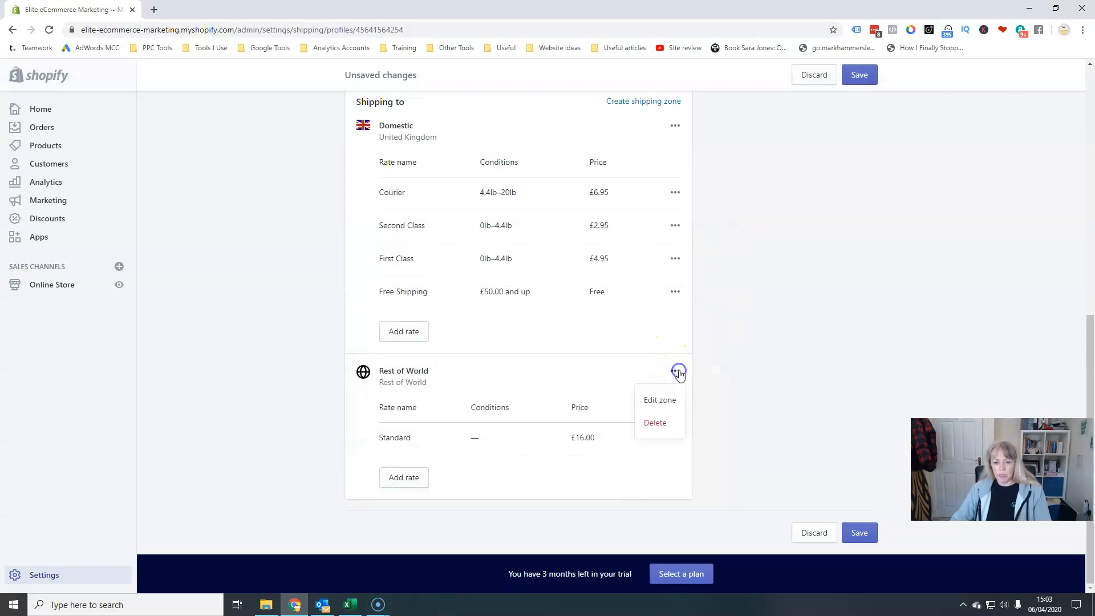
pyautogui.click(676, 371)
pyautogui.click(676, 371)
pyautogui.click(661, 399)
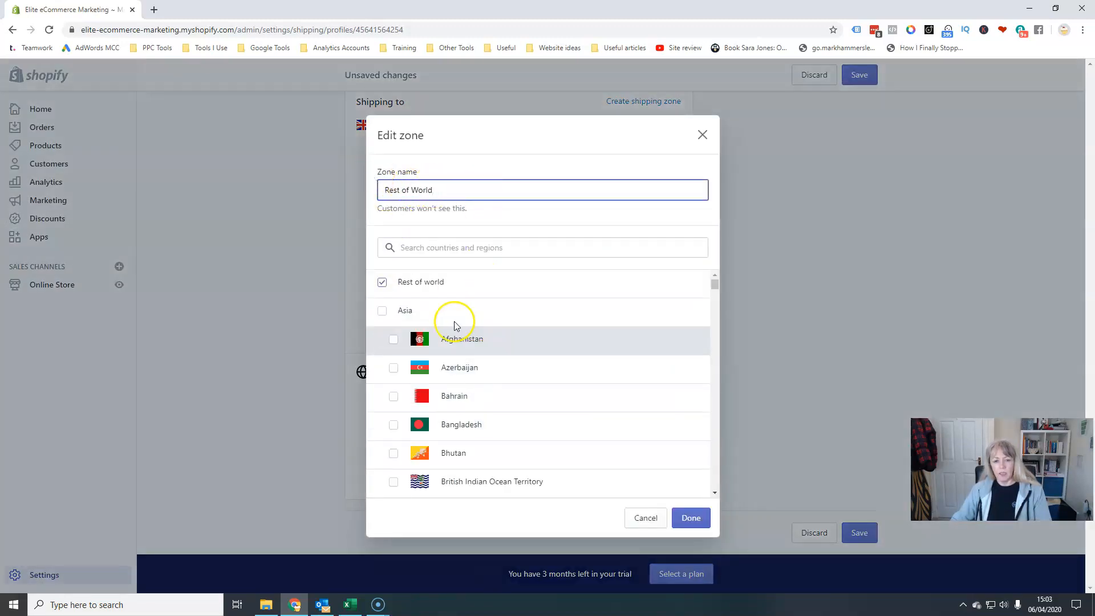
pyautogui.click(383, 284)
pyautogui.click(384, 311)
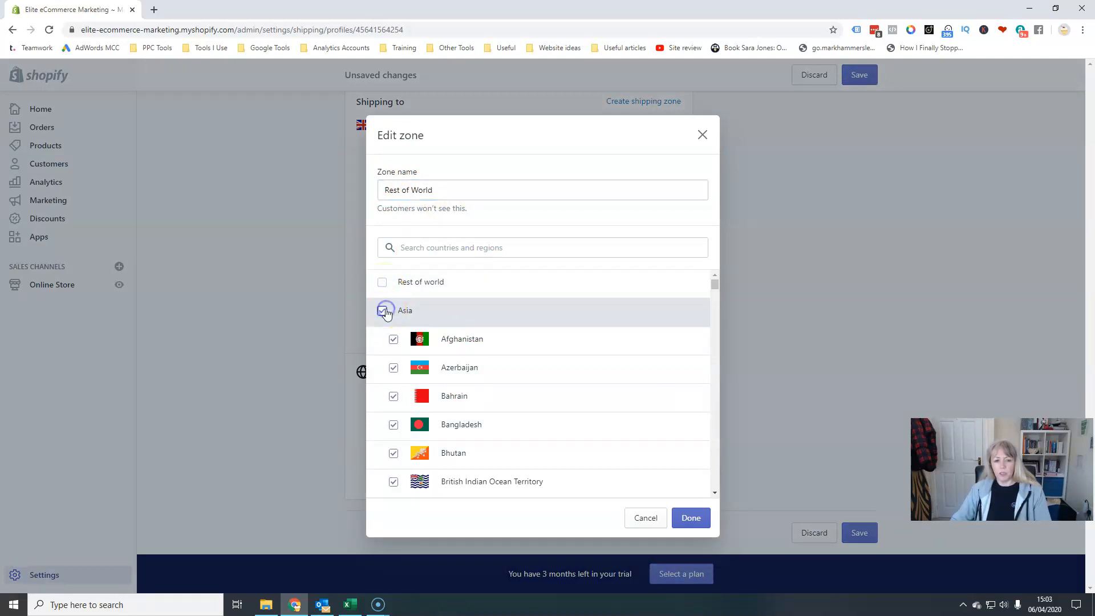
# Try adding Europe to the Rest of World zone, deselect it again and cancel the zone edits.
pyautogui.scroll(-20, 517, 346)
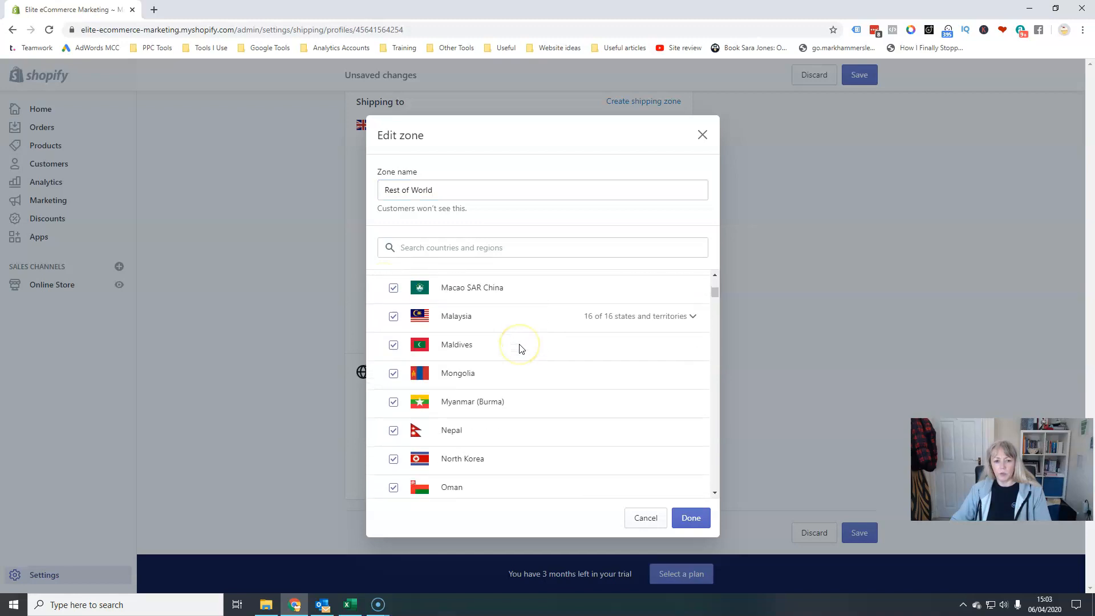
pyautogui.scroll(-5, 520, 360)
pyautogui.scroll(8, 520, 363)
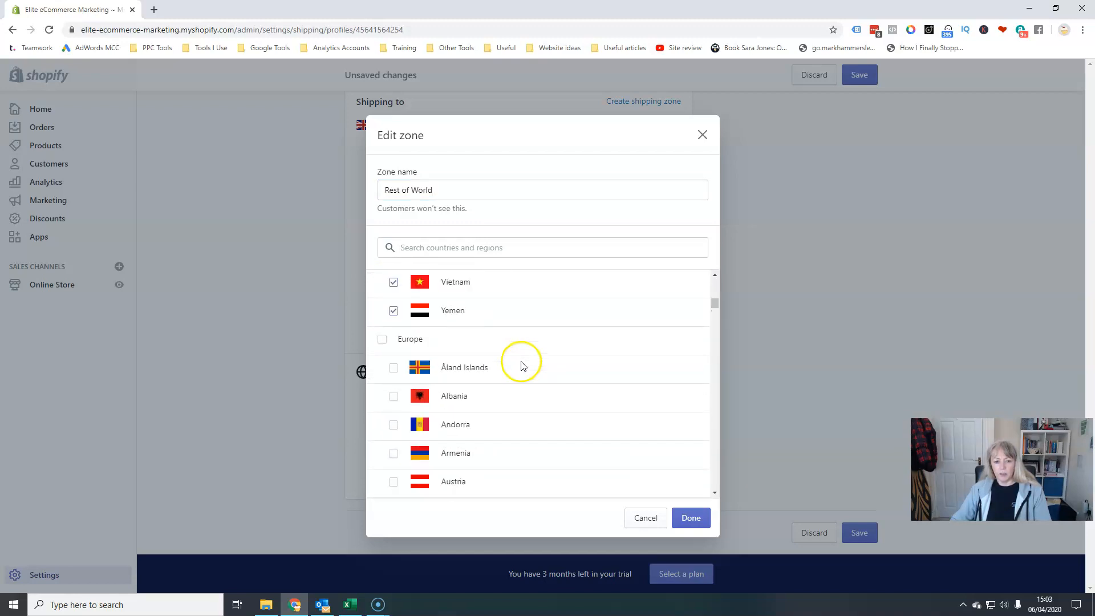
pyautogui.click(382, 340)
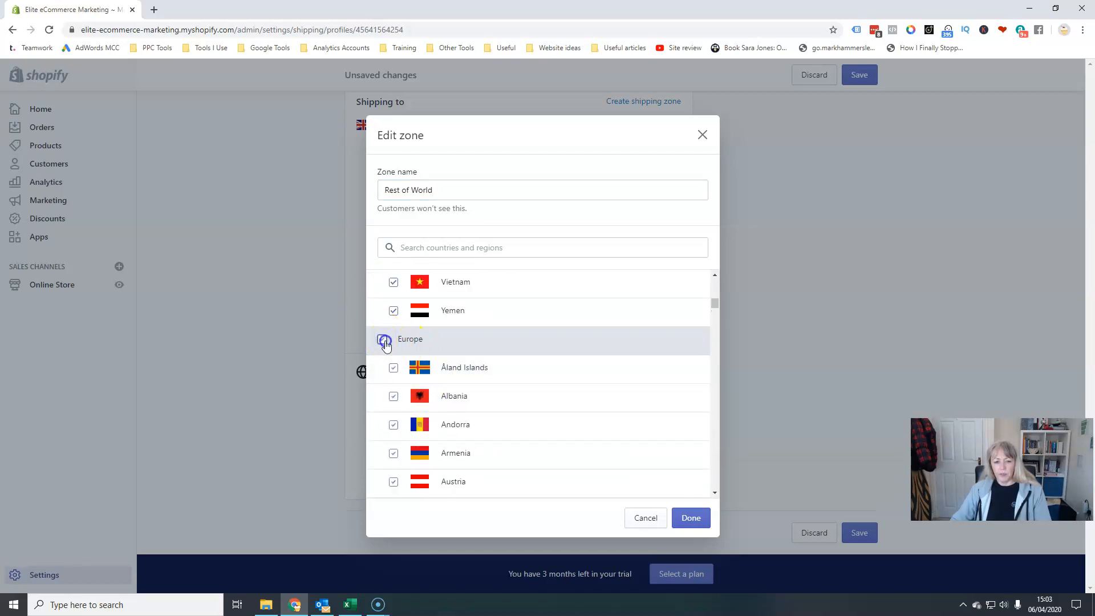
pyautogui.click(384, 340)
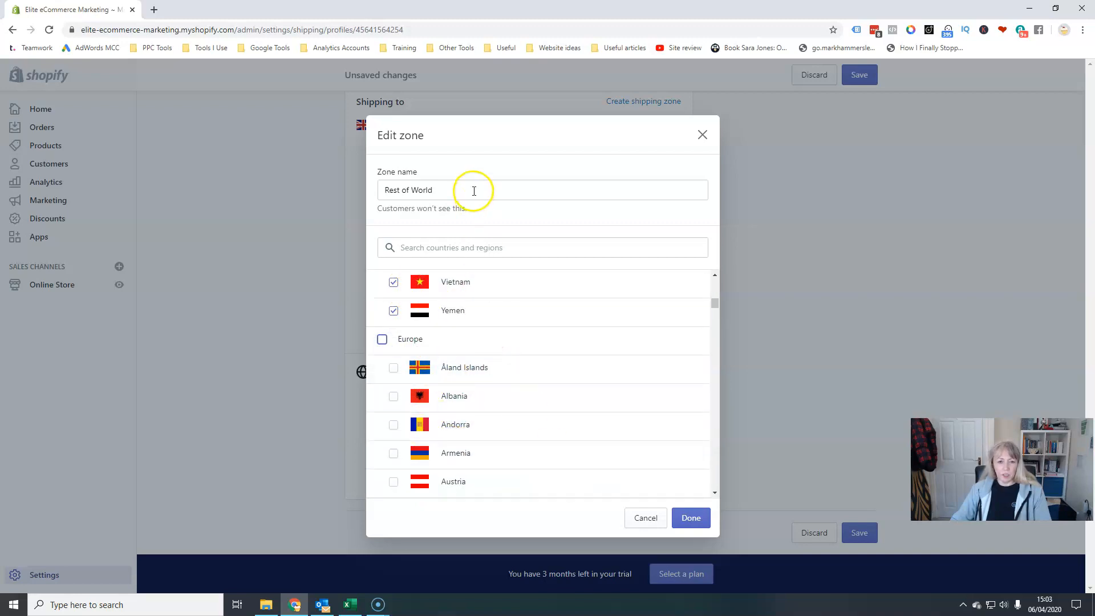
pyautogui.click(648, 517)
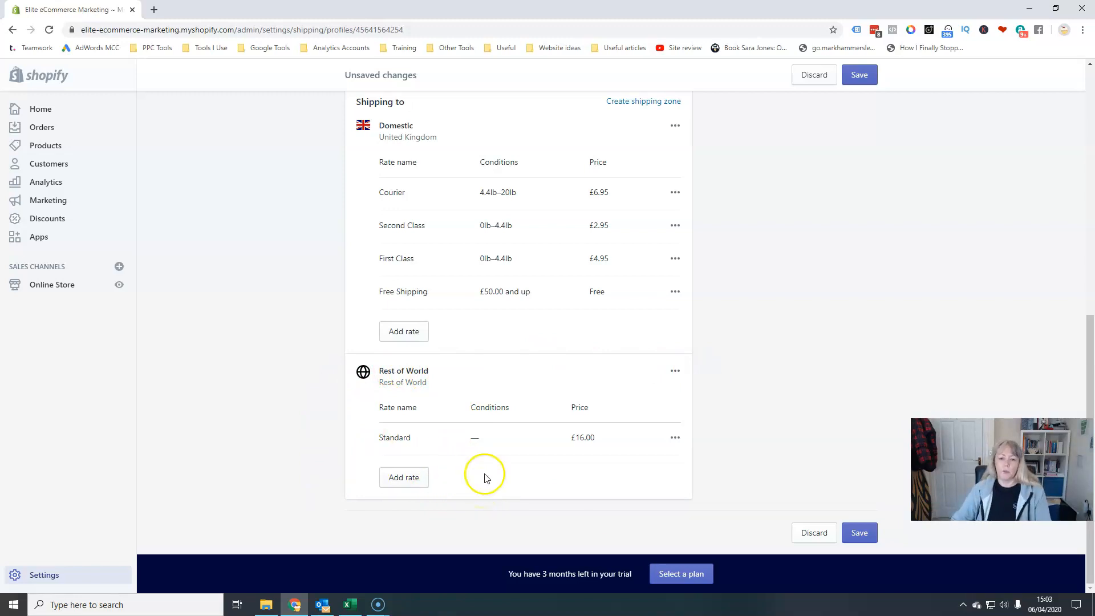
# Save the changes to the General shipping profile.
pyautogui.scroll(8, 486, 478)
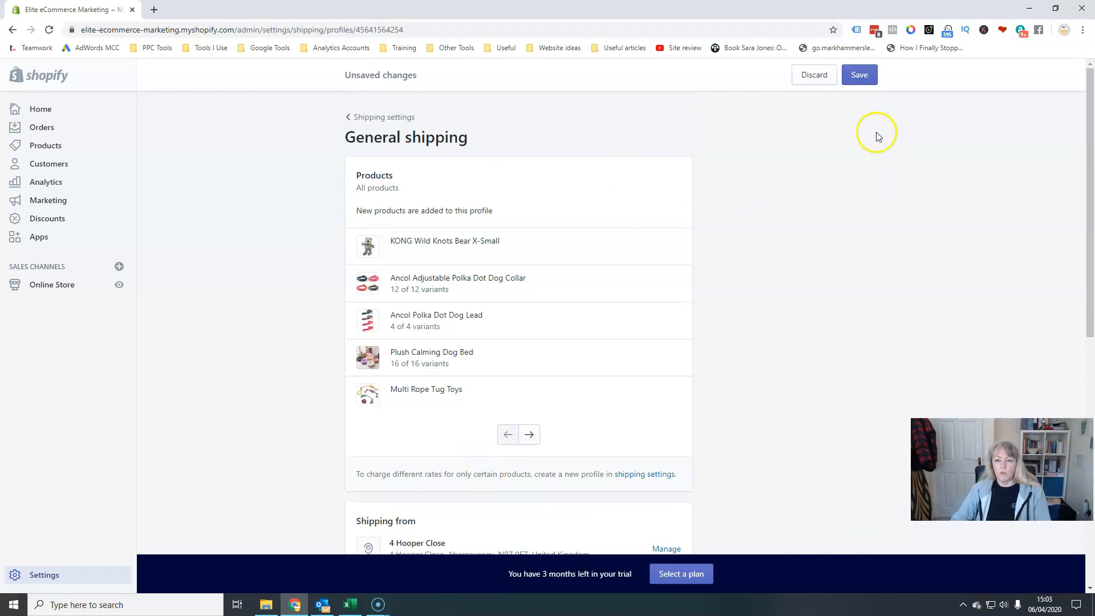
pyautogui.click(858, 75)
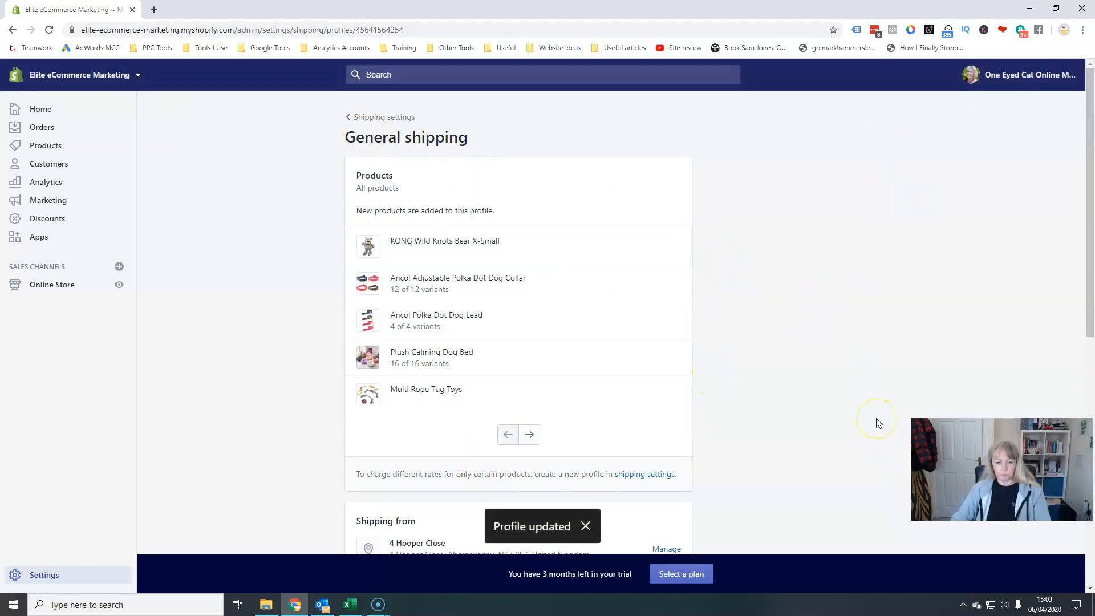
pyautogui.scroll(-4, 874, 413)
pyautogui.scroll(4, 806, 477)
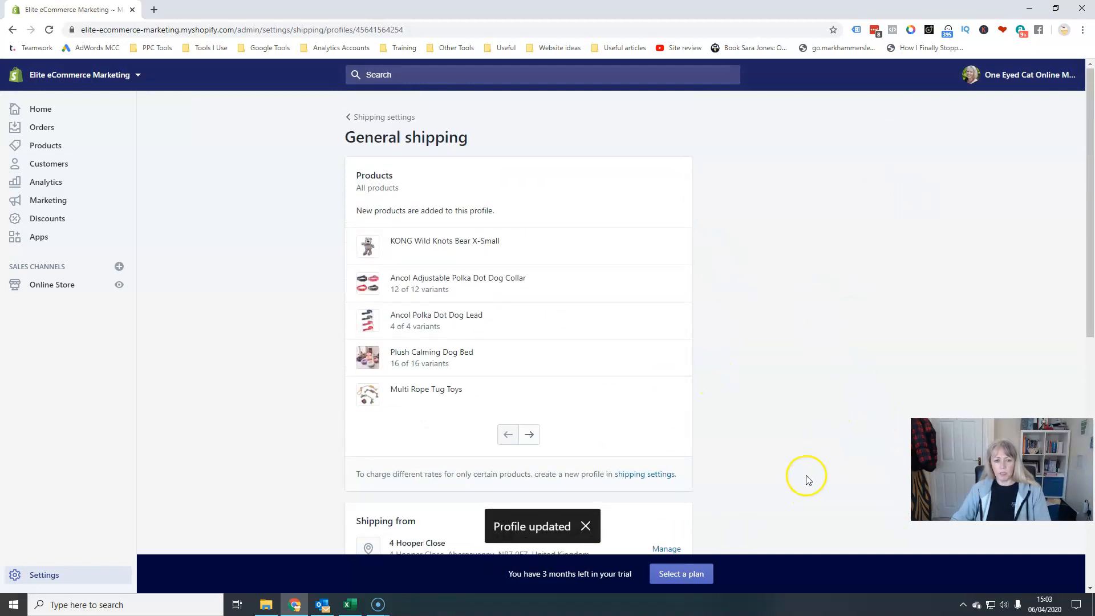
# Start a new custom shipping profile from the shipping settings and name it Fragile Products.
pyautogui.click(378, 117)
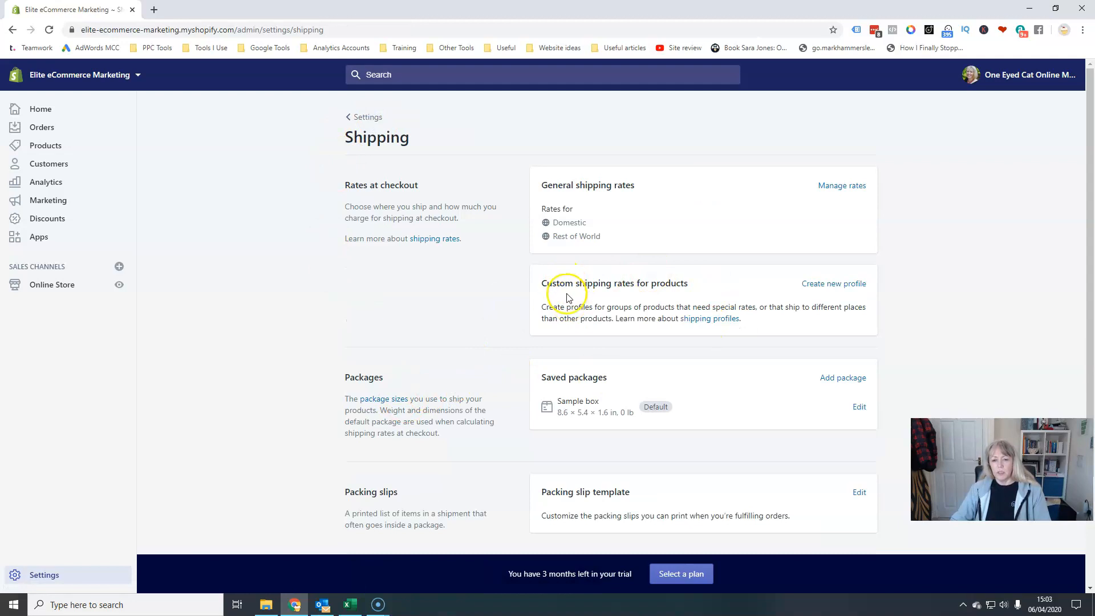
pyautogui.click(824, 284)
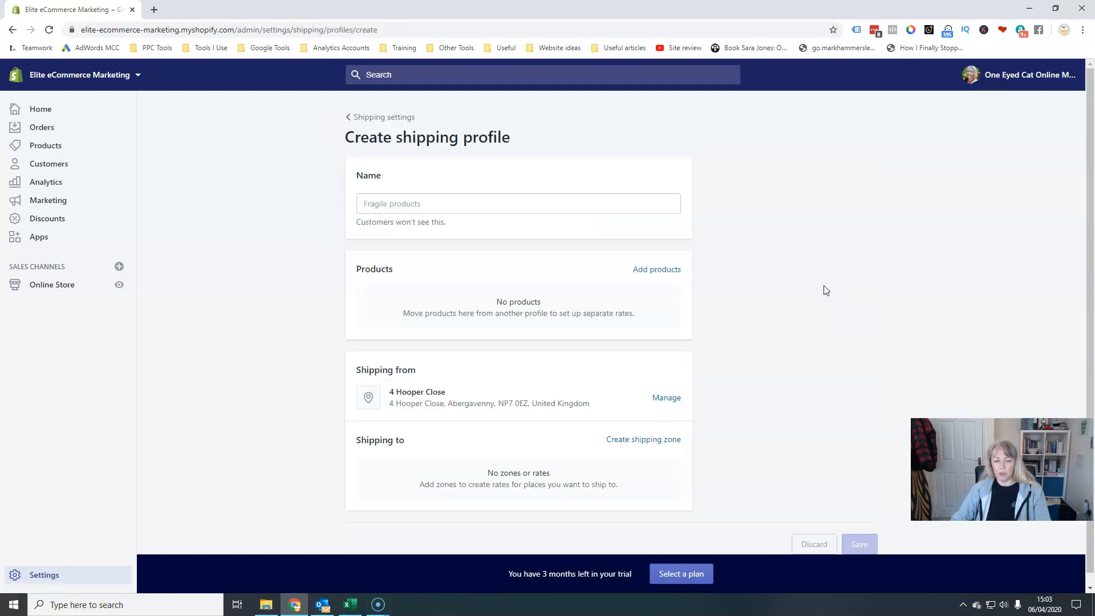
pyautogui.click(363, 207)
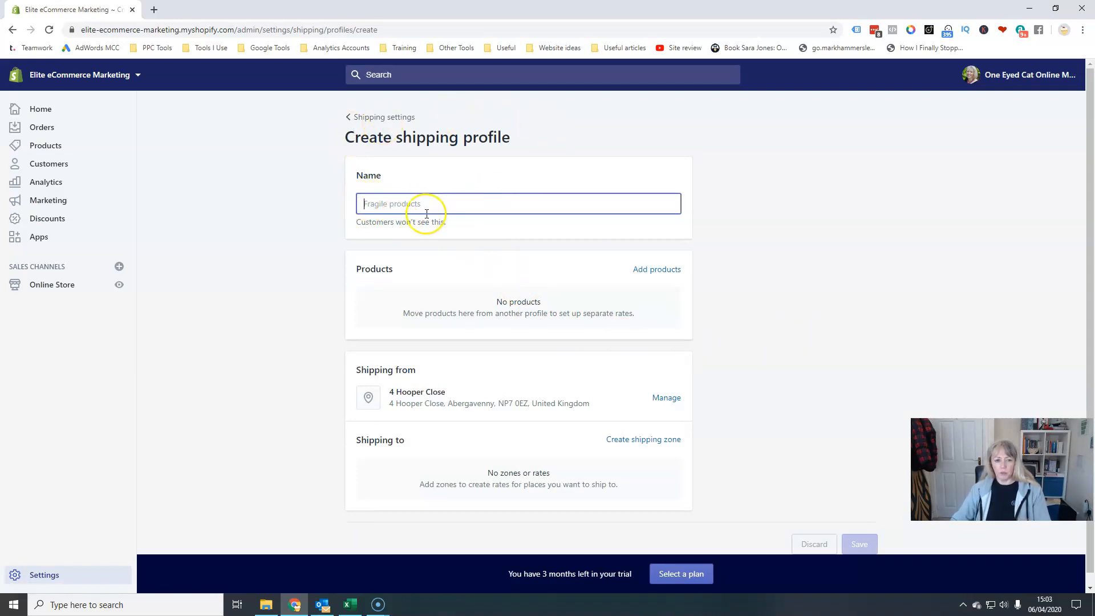
pyautogui.write('Fragile Products')
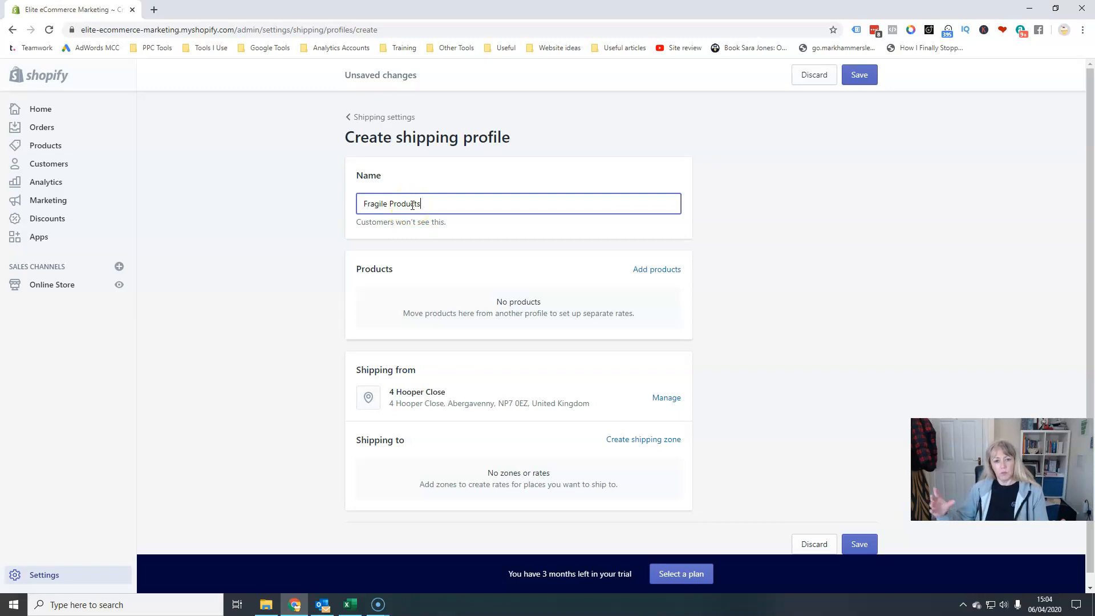
# Open the product selection for the Fragile Products profile, cancel it and discard the unsaved profile.
pyautogui.click(673, 270)
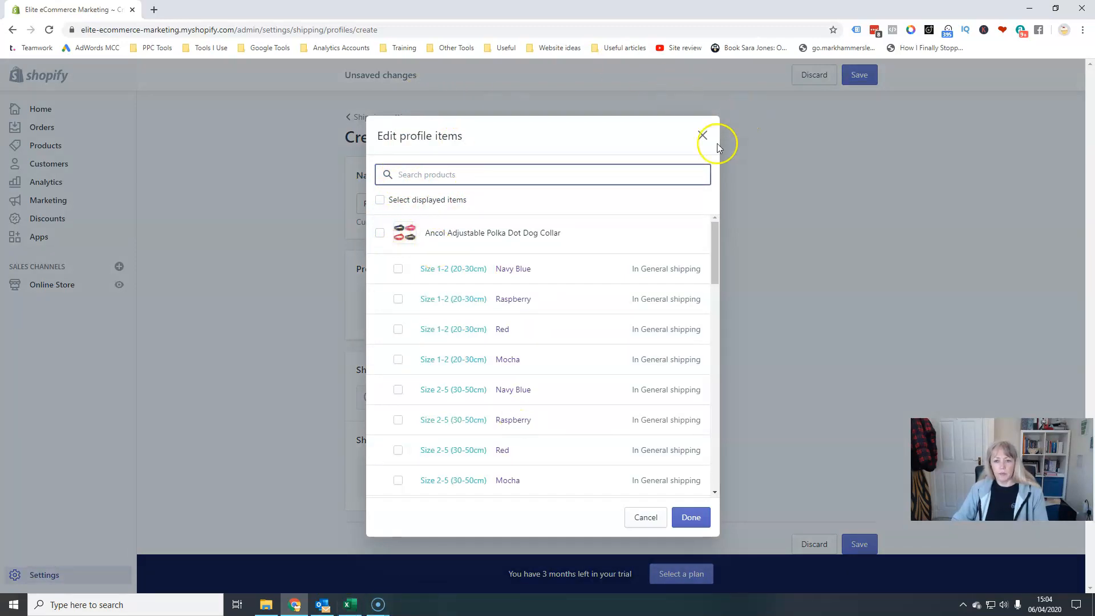
pyautogui.click(642, 516)
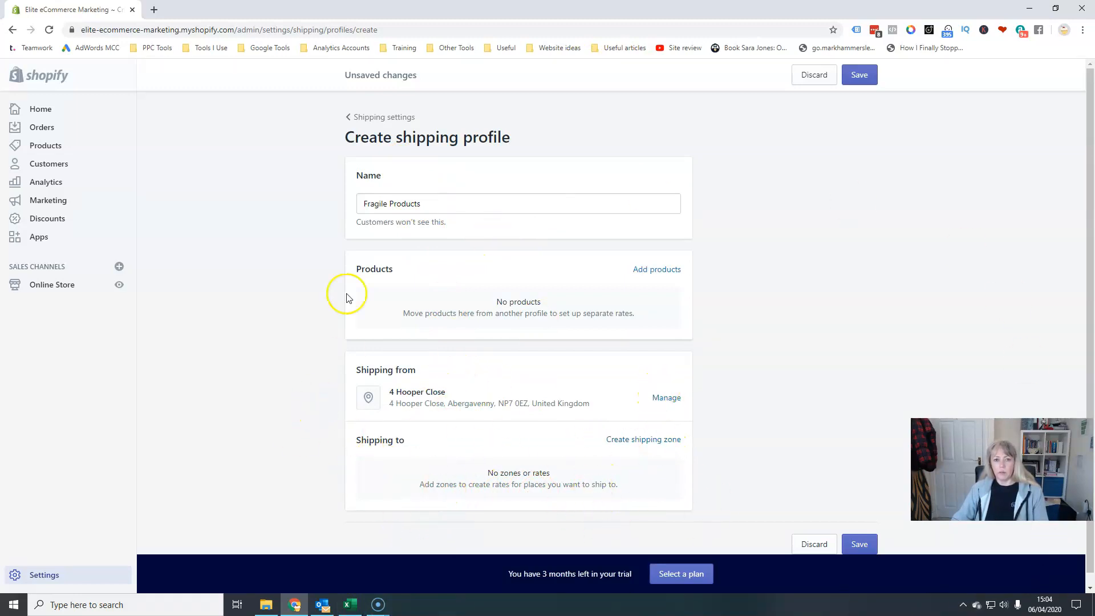
pyautogui.click(813, 75)
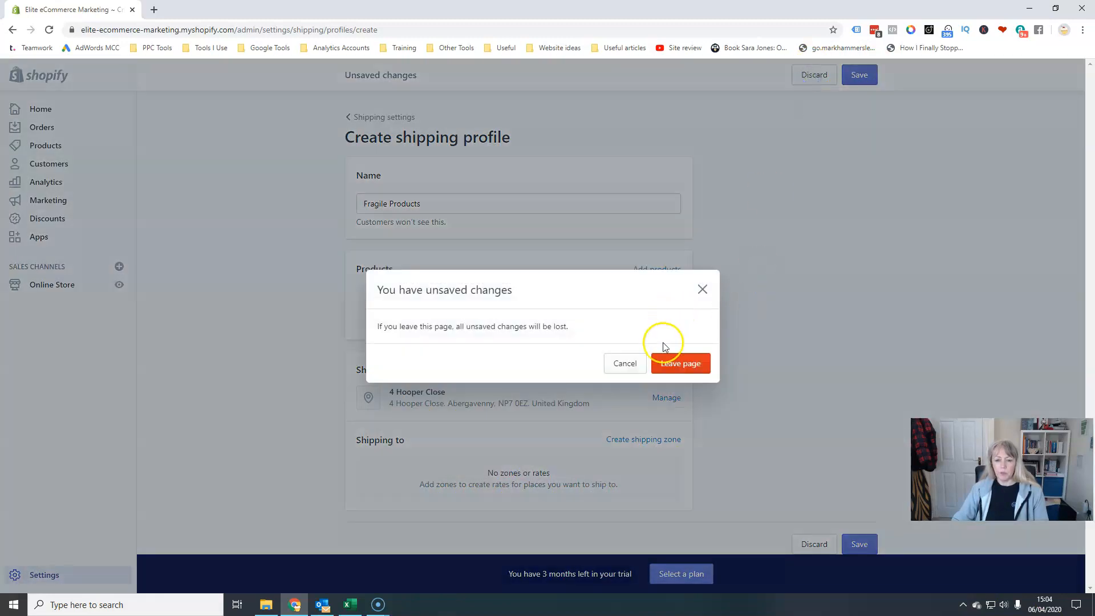
pyautogui.click(667, 359)
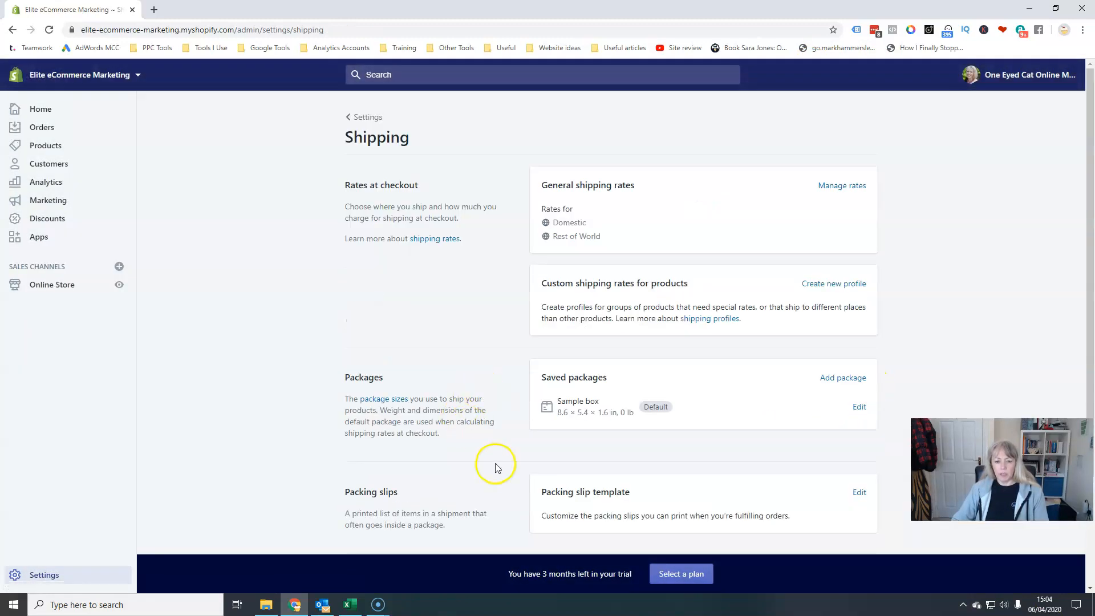
# Examine the type, size, weight and name options for adding a saved package, and cancel without adding one.
pyautogui.scroll(-3, 479, 444)
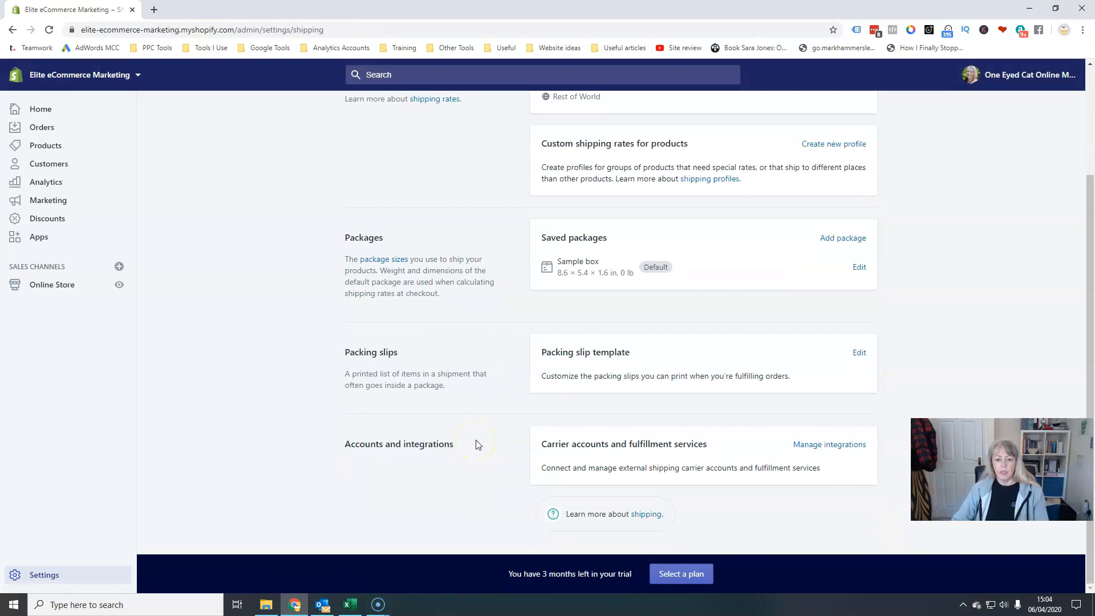
pyautogui.scroll(3, 477, 445)
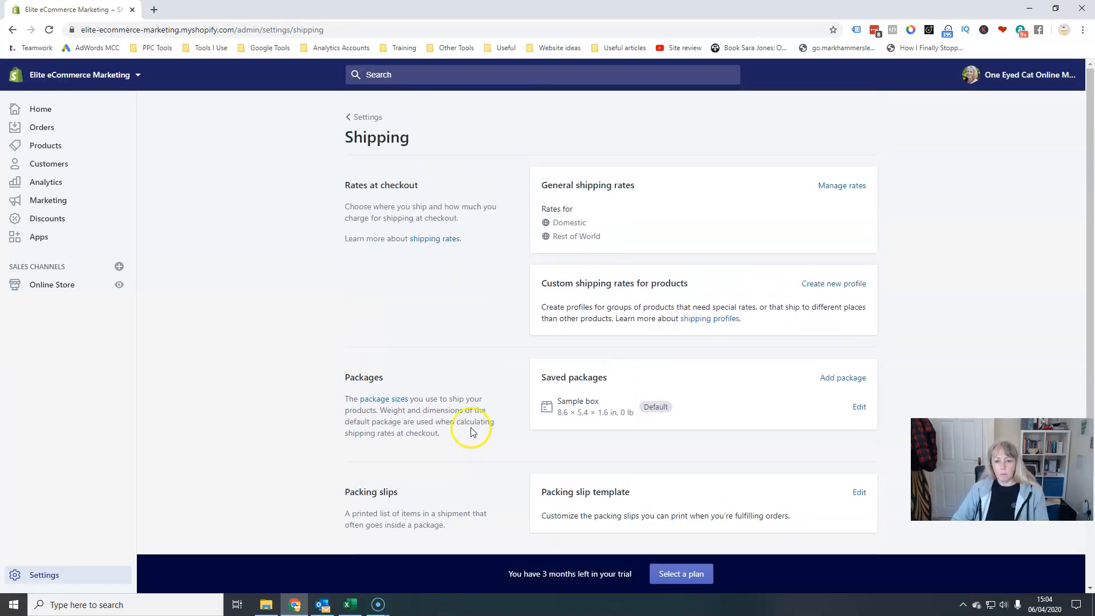
pyautogui.scroll(-3, 471, 433)
pyautogui.scroll(-1, 521, 508)
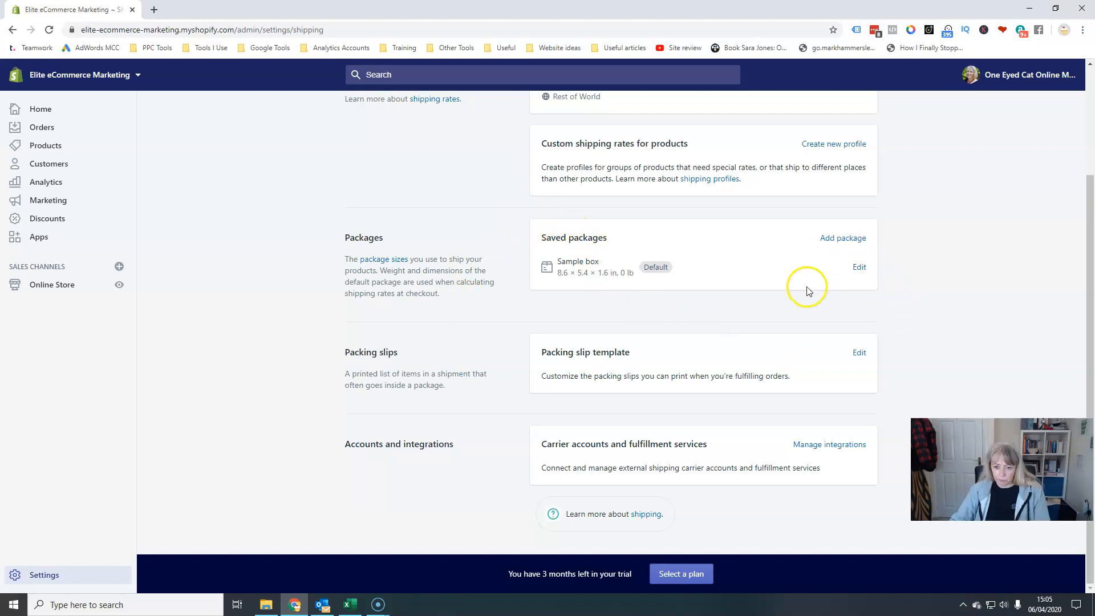
pyautogui.click(855, 238)
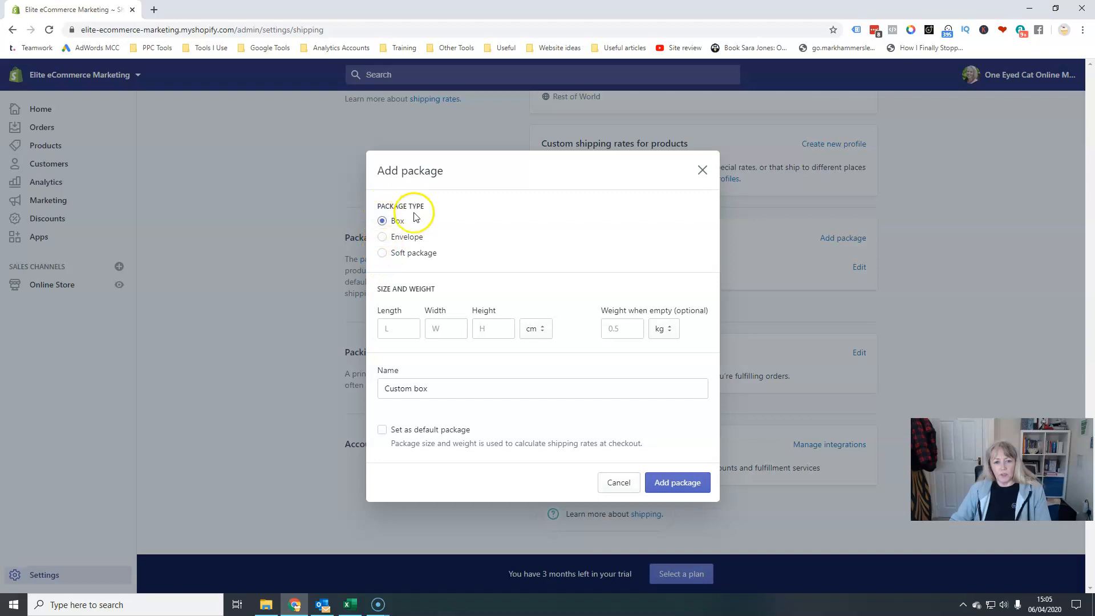
pyautogui.click(447, 387)
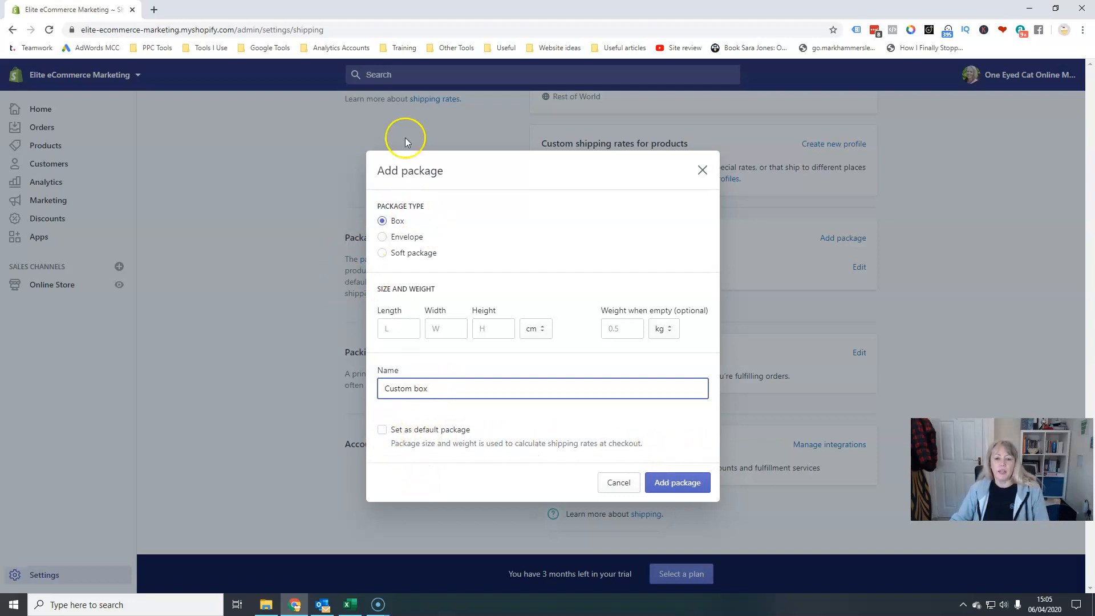
pyautogui.click(621, 483)
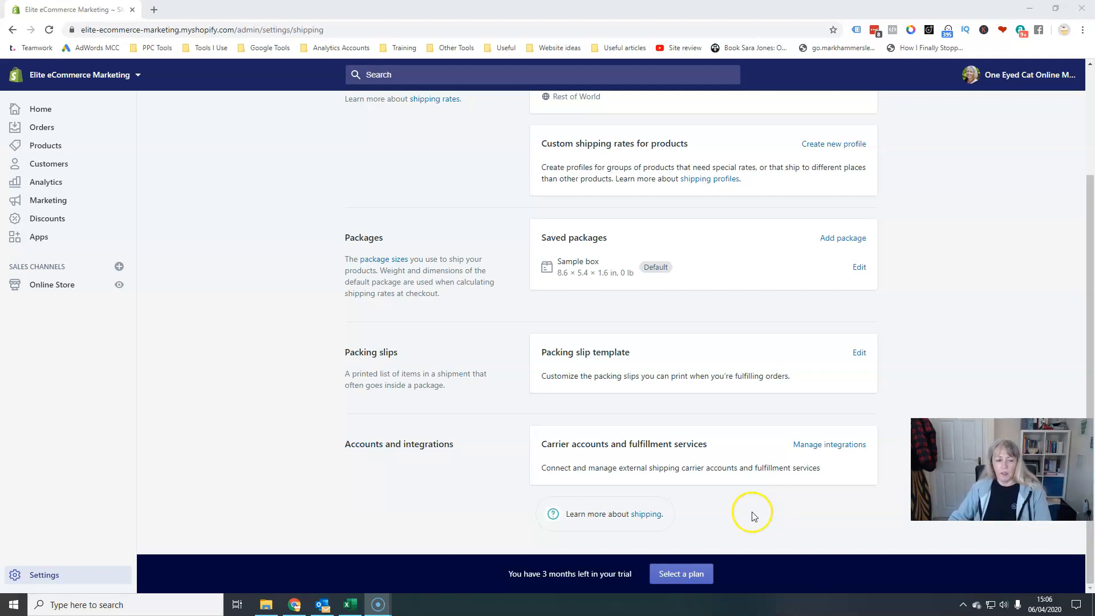
# Open the packing slip template for editing, preview the resulting packing slip and close the preview.
pyautogui.scroll(3, 753, 502)
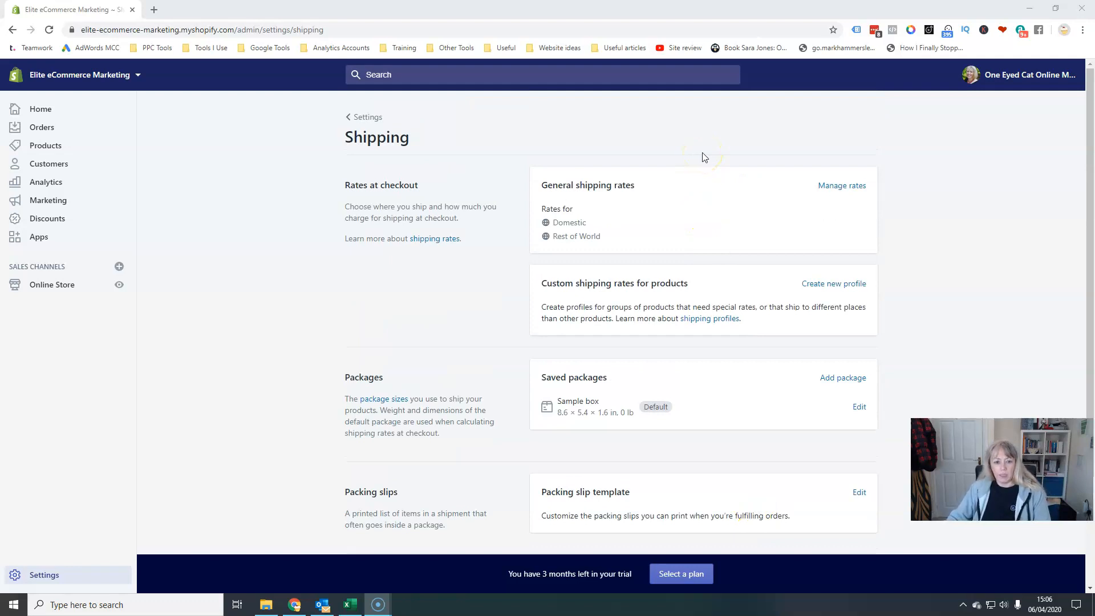
pyautogui.scroll(-3, 703, 157)
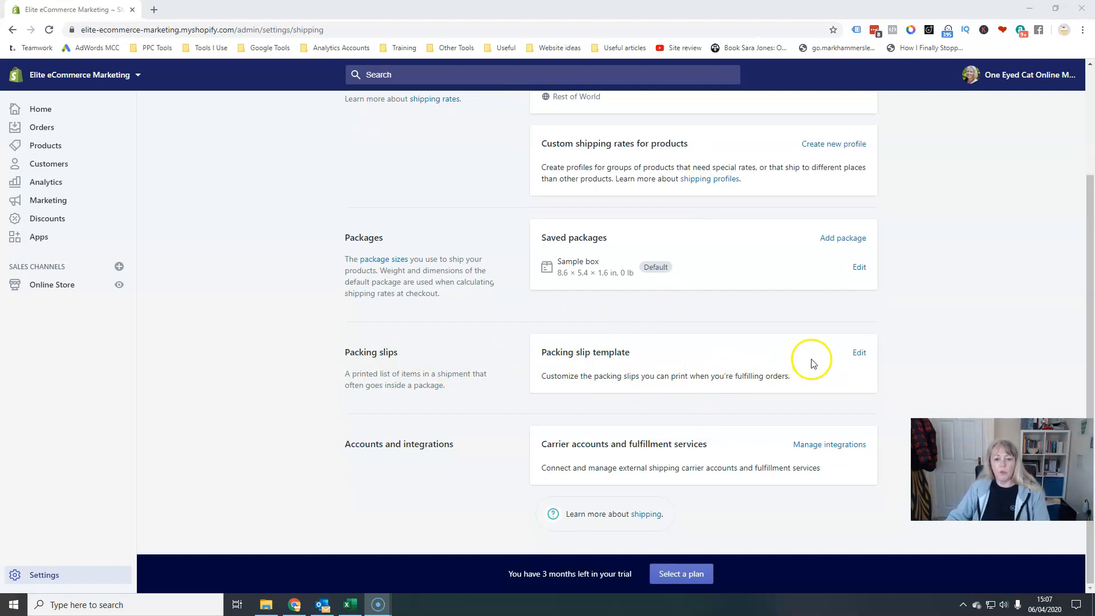
pyautogui.click(858, 352)
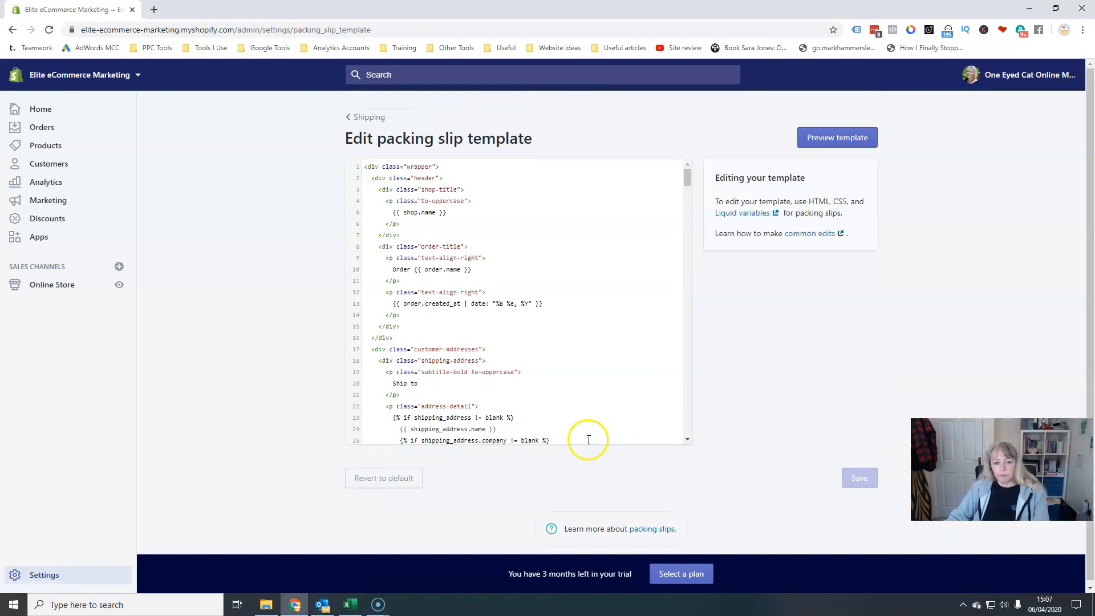
pyautogui.click(694, 180)
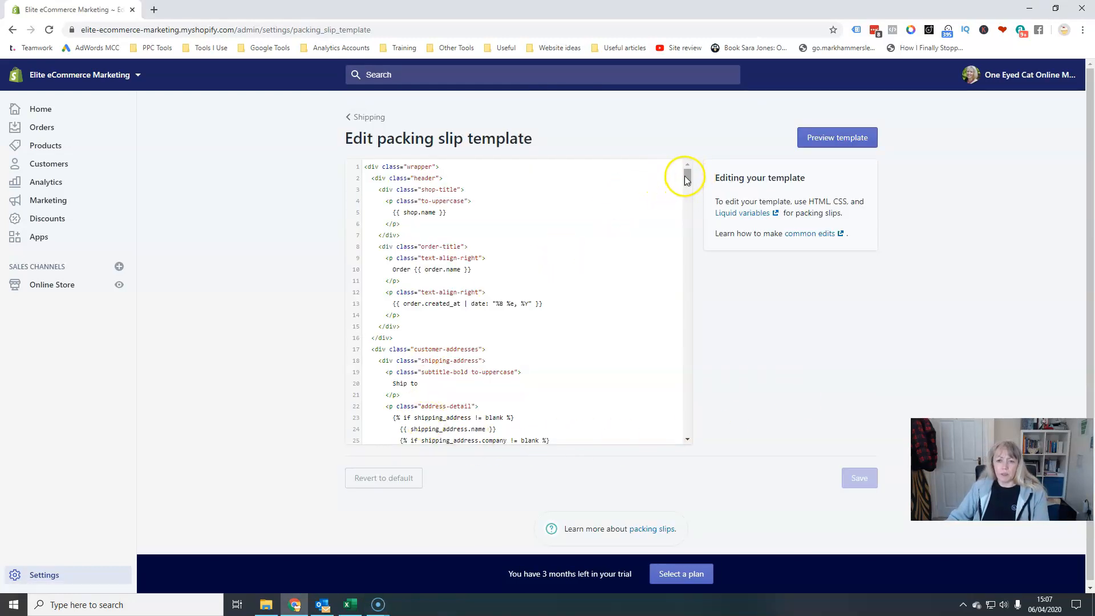
pyautogui.click(839, 137)
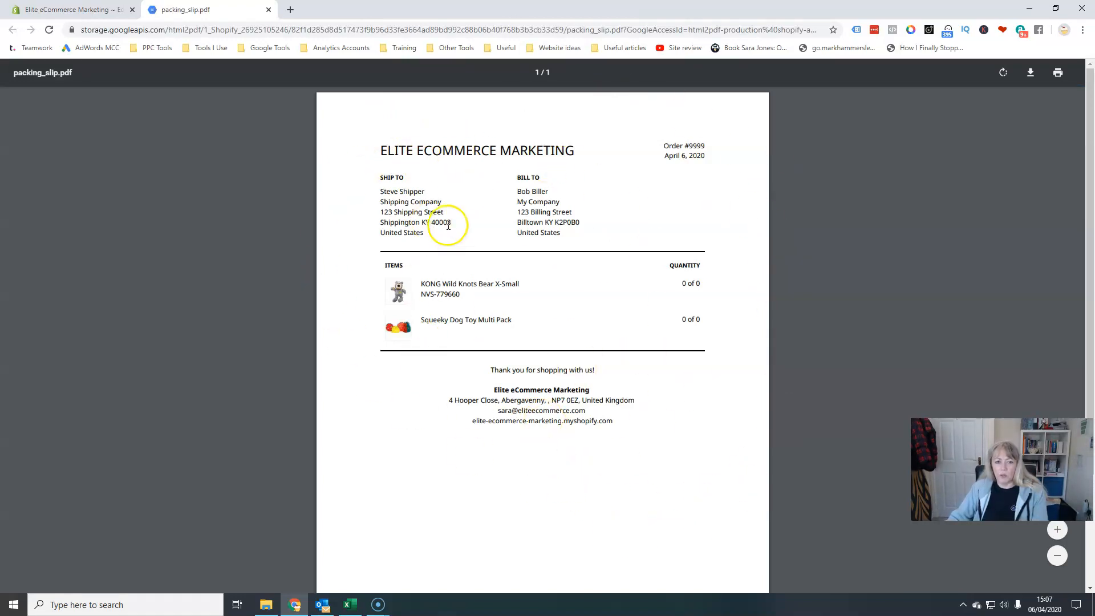
pyautogui.click(268, 10)
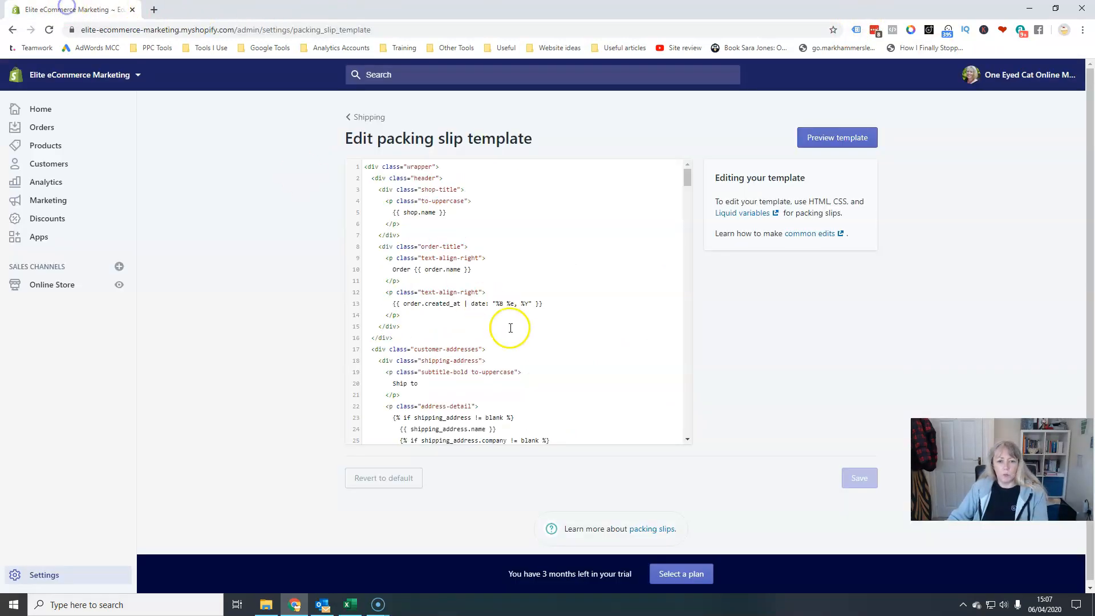
# Look through the packing slip template's code and return to the shipping settings.
pyautogui.scroll(-13, 589, 378)
pyautogui.scroll(-20, 590, 379)
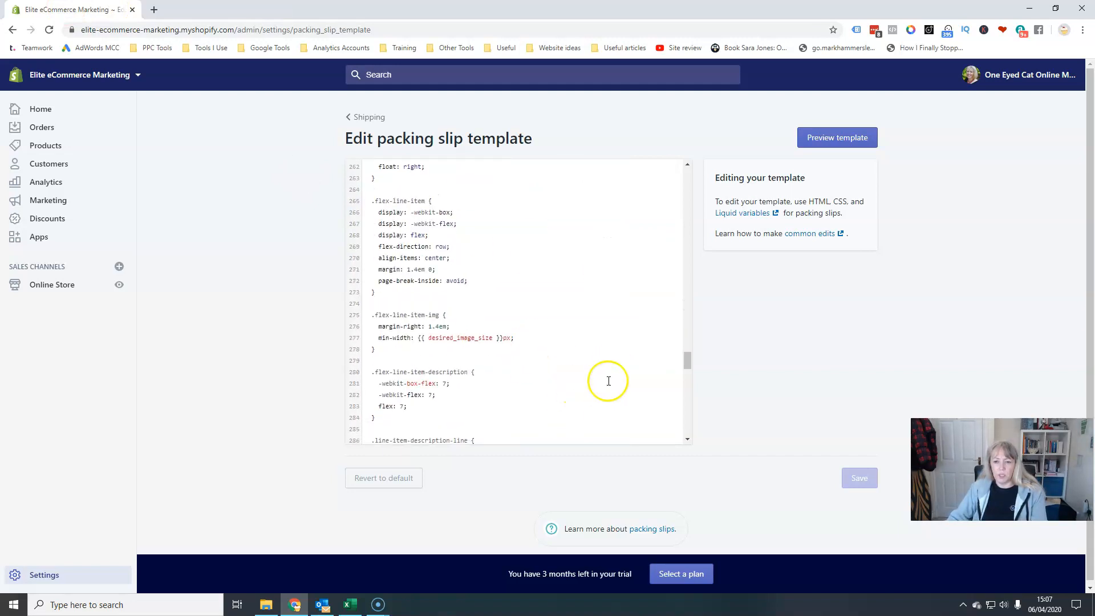
pyautogui.moveTo(687, 358); pyautogui.dragTo(682, 149)
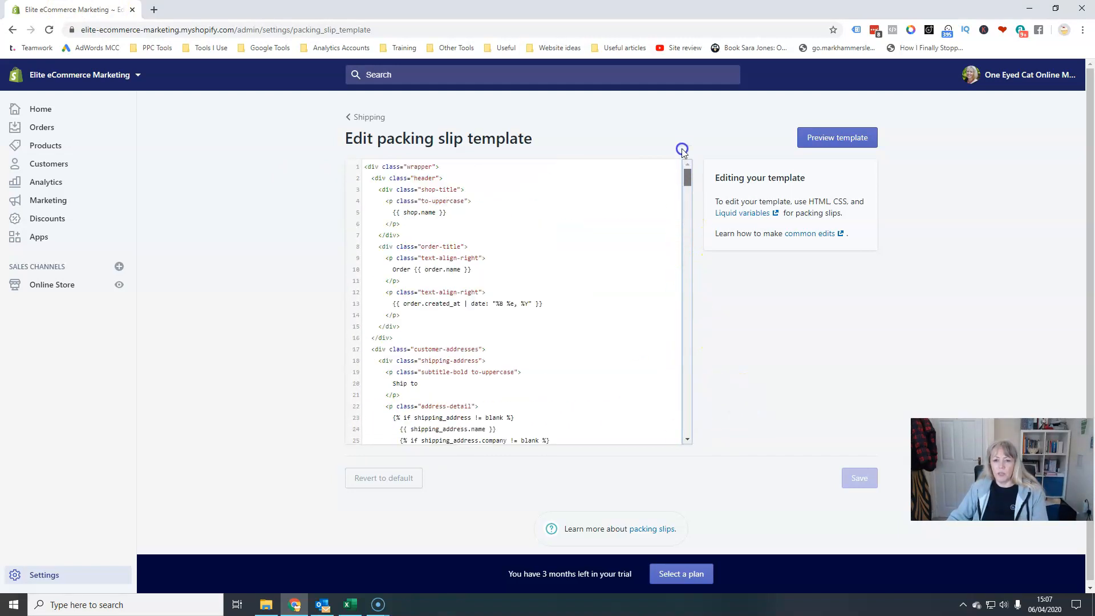
pyautogui.click(355, 120)
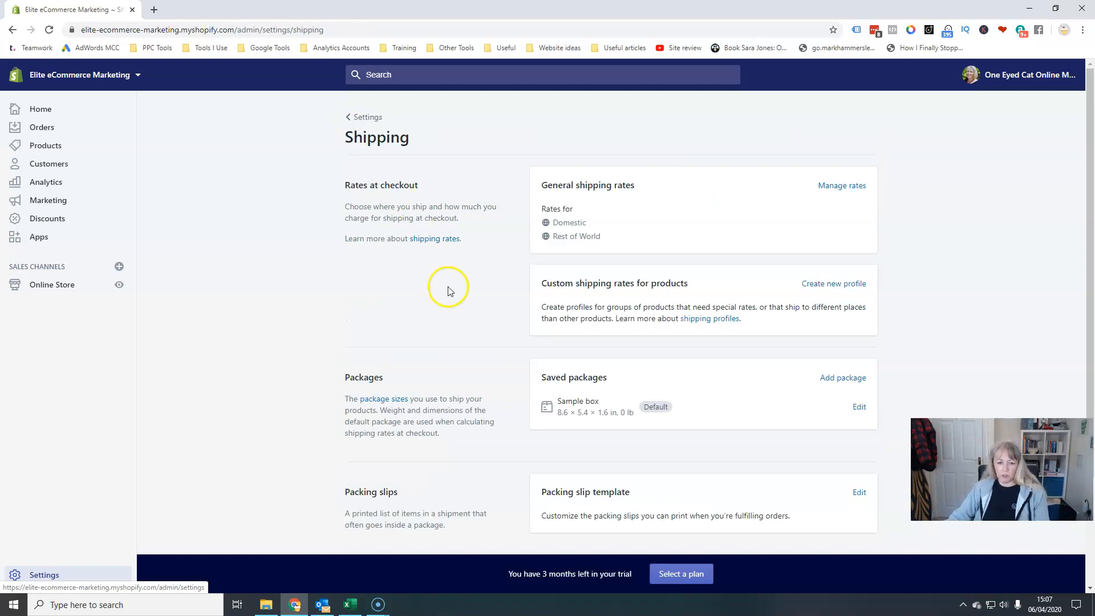
pyautogui.scroll(-3, 468, 340)
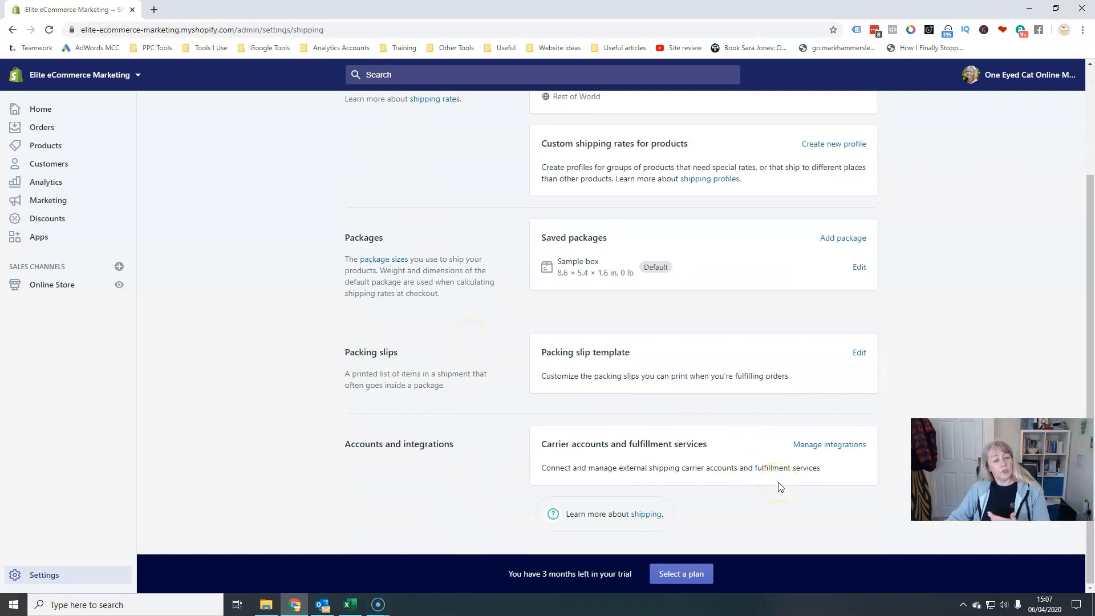
pyautogui.scroll(3, 780, 486)
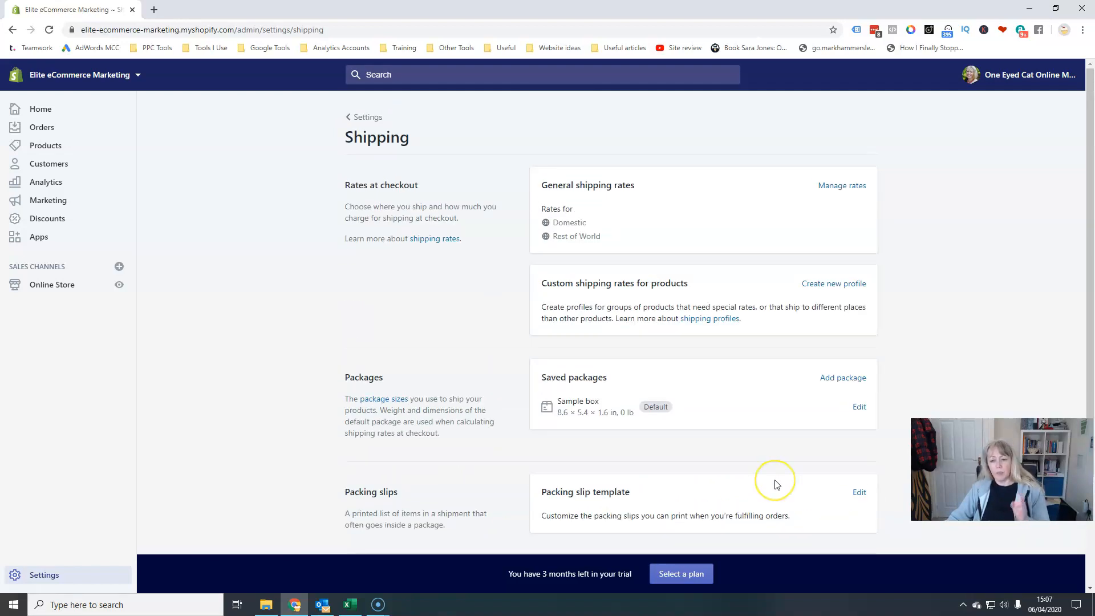